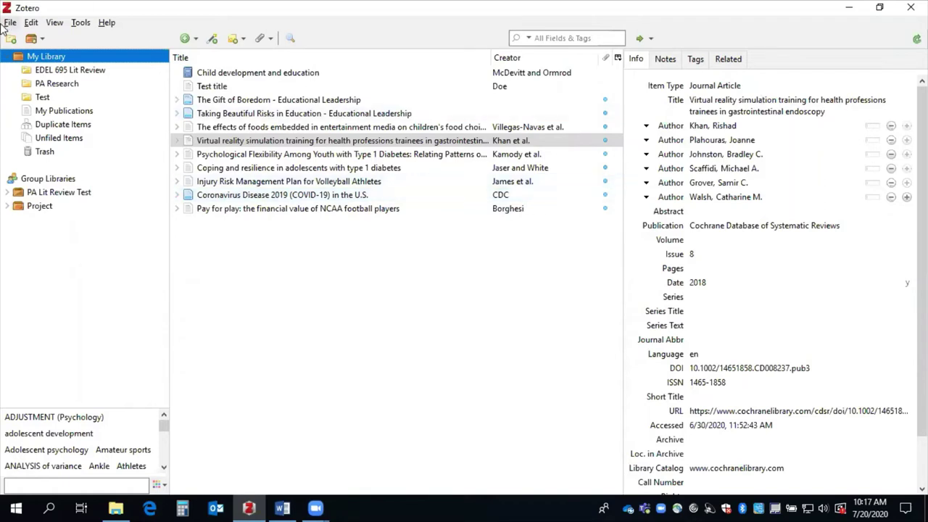
Check in Zotero preferences that the Microsoft Word add-in is installed.
left_click(31, 24)
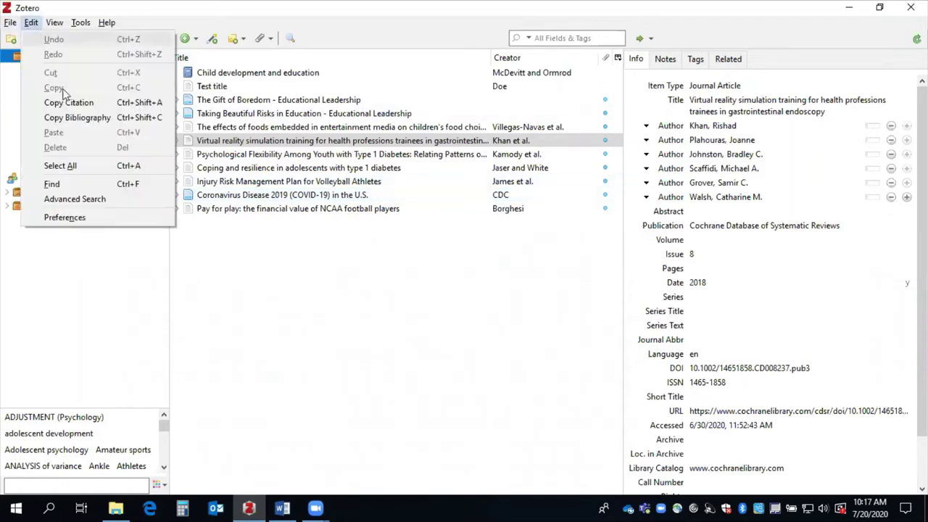
left_click(103, 219)
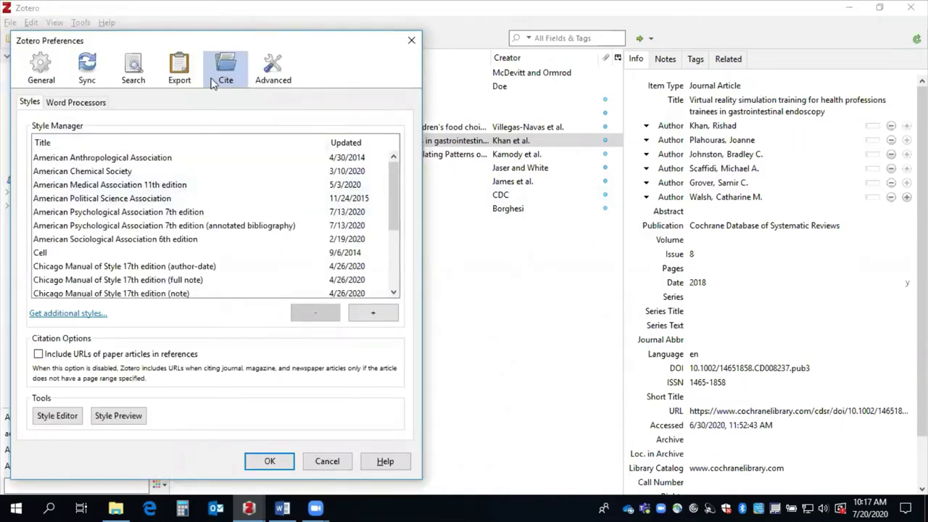
left_click(99, 107)
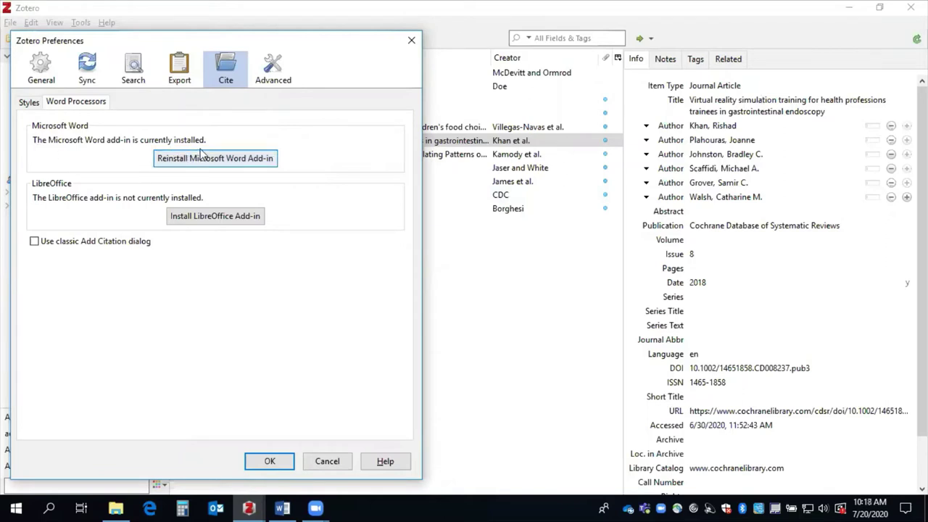
left_click(269, 462)
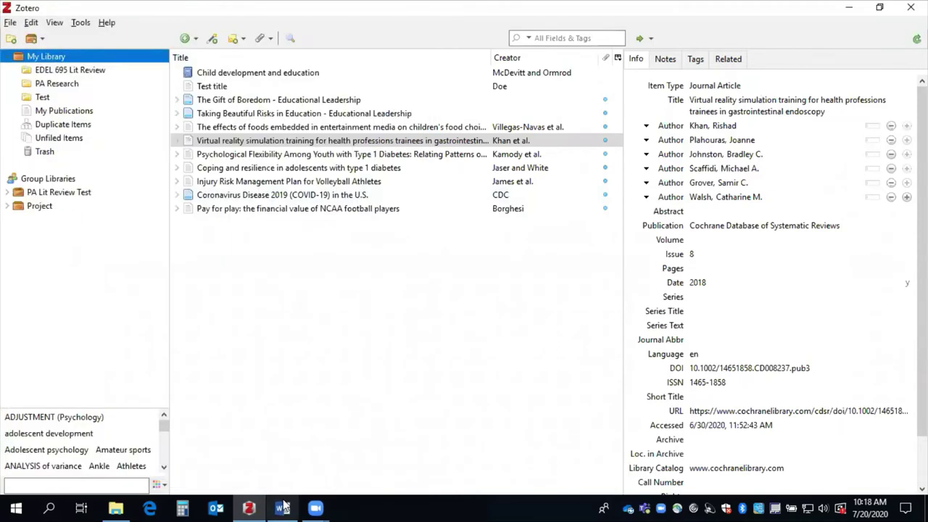
In the blank Word document, show the Zotero tab and type "This is my quote".
left_click(283, 508)
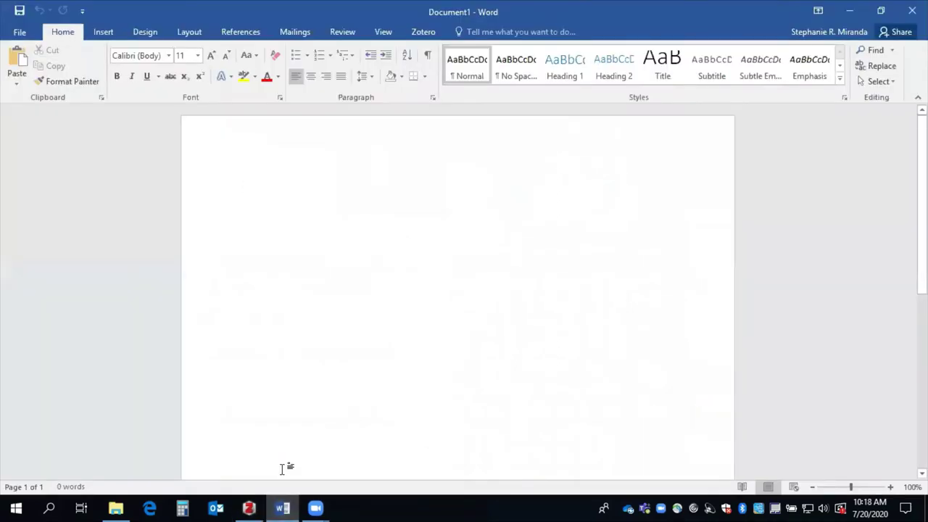
left_click(424, 33)
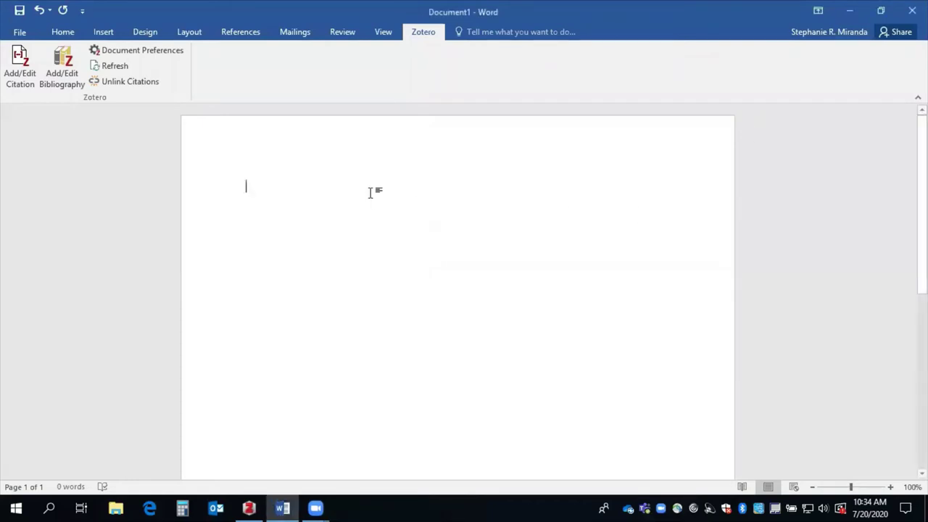
type("\"Th")
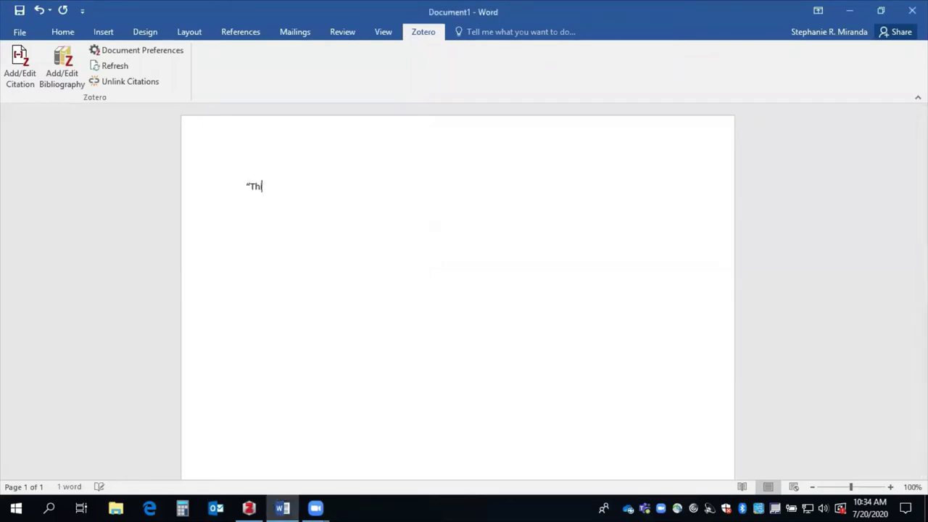
type("is is my quote")
type("\"")
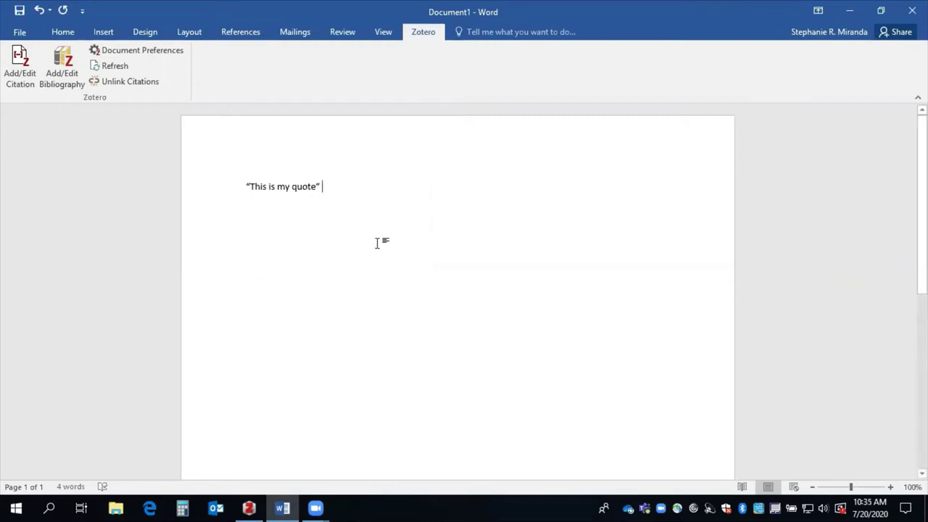
Start a citation after the quote, keeping American Psychological Association 7th edition as the document style.
left_click(17, 63)
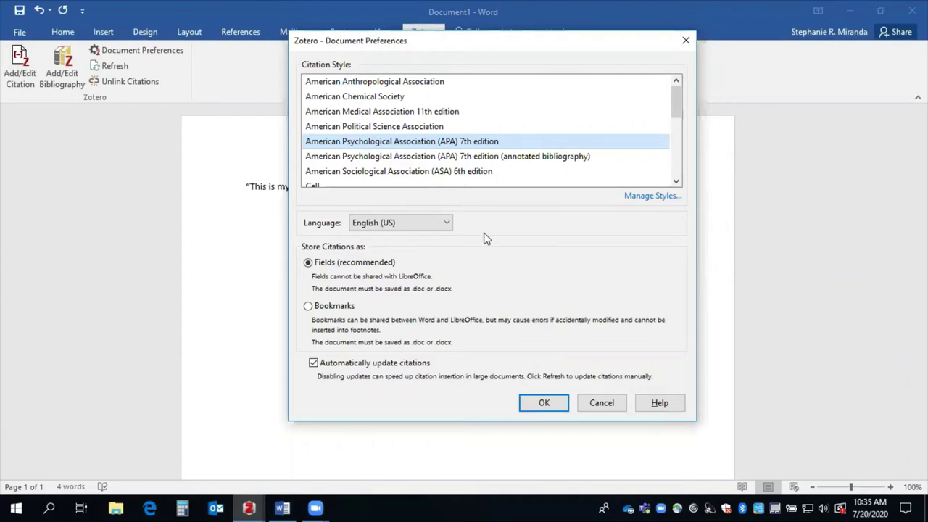
left_click(551, 400)
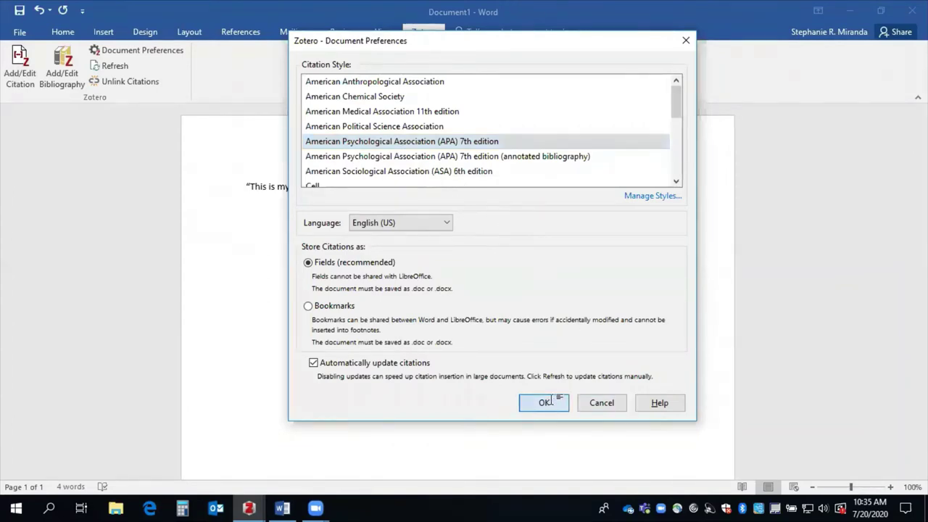
key("ctrl+alt+c")
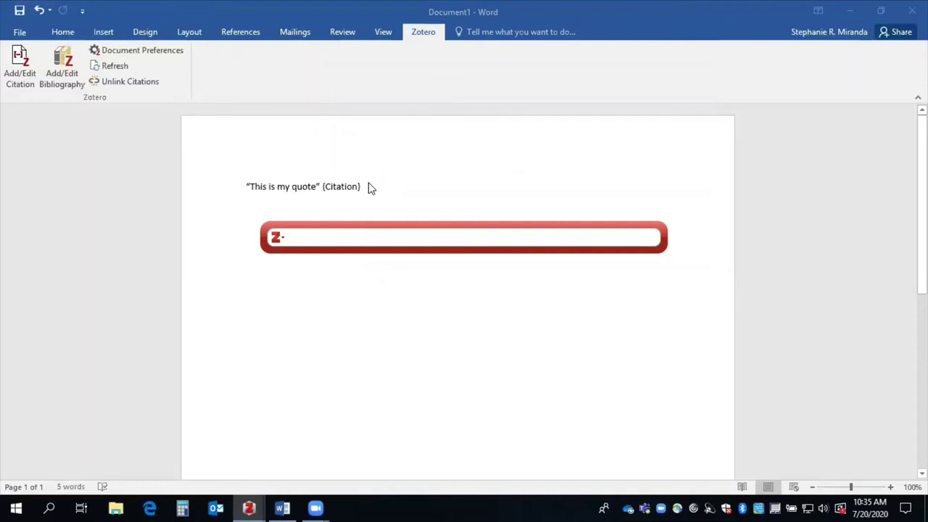
Cite the Kamody et al. 2018 article after the quote, then type ".Another quote".
type("Kamody")
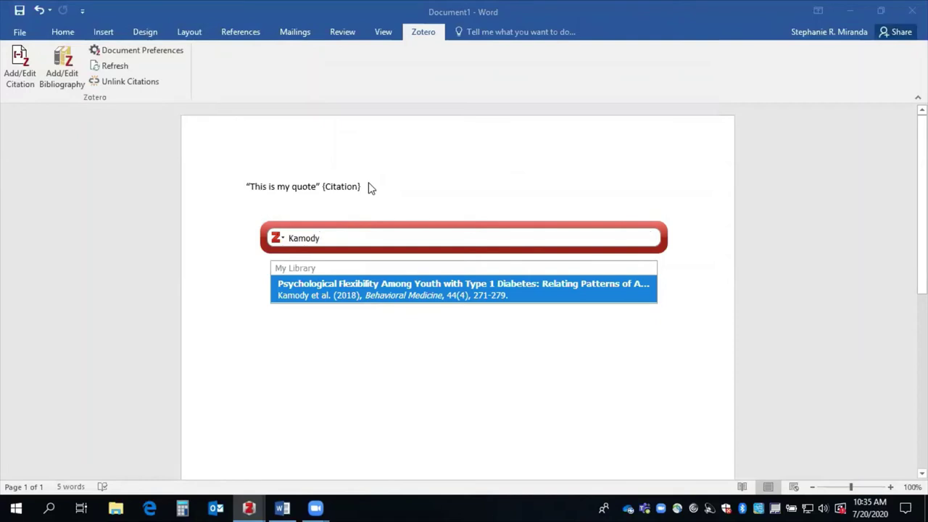
left_click(382, 290)
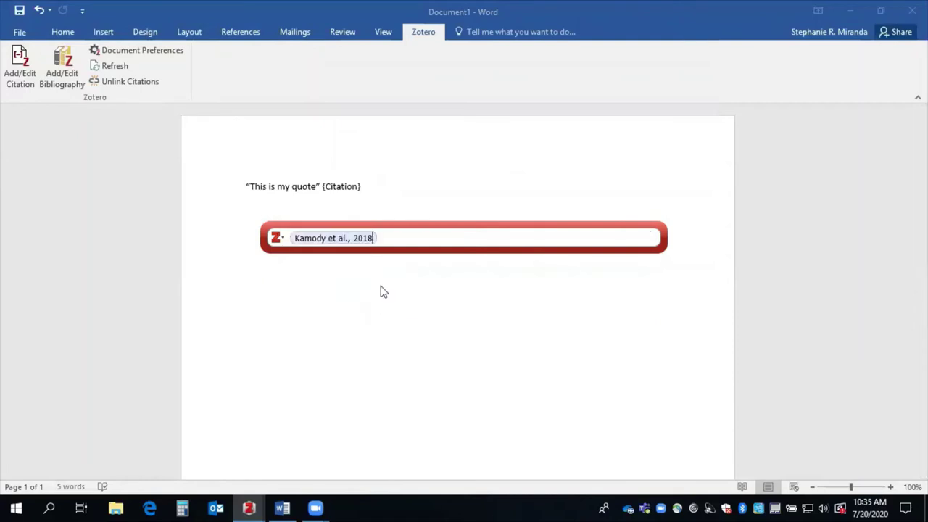
key("Return")
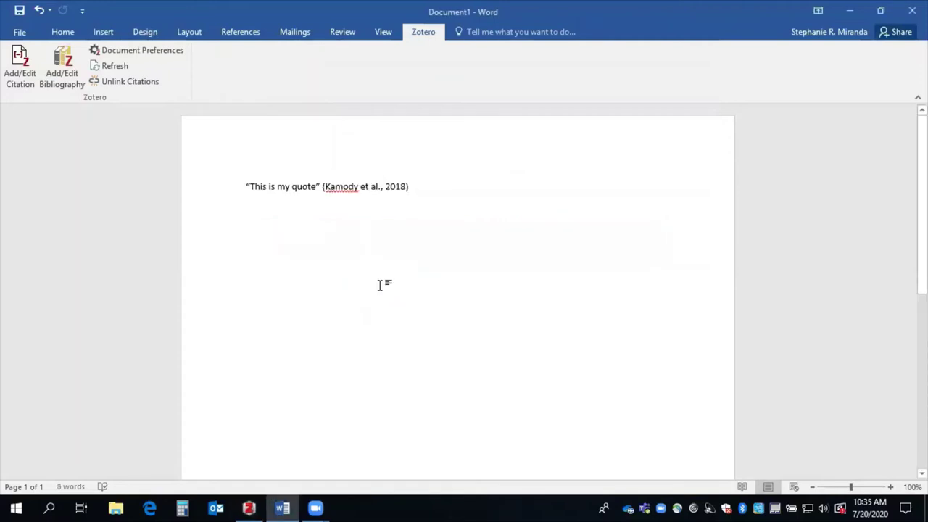
type(".")
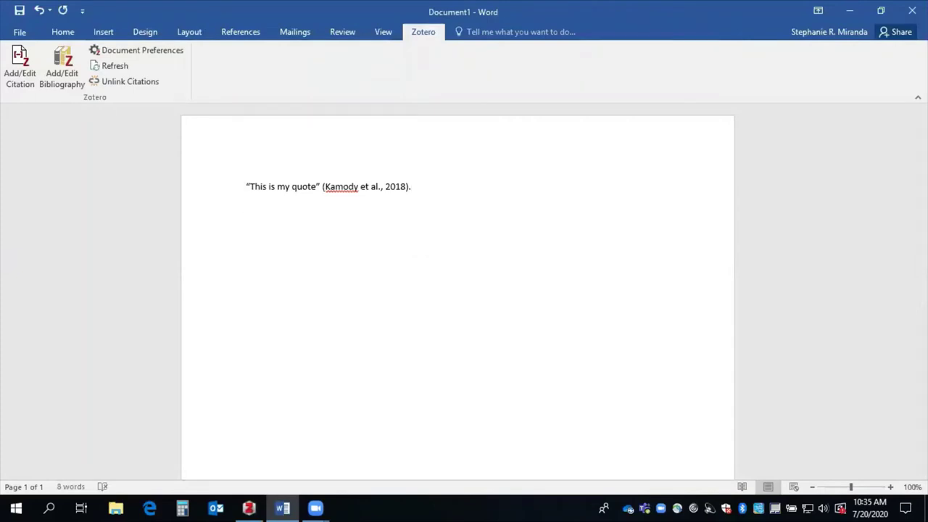
type("Another quote")
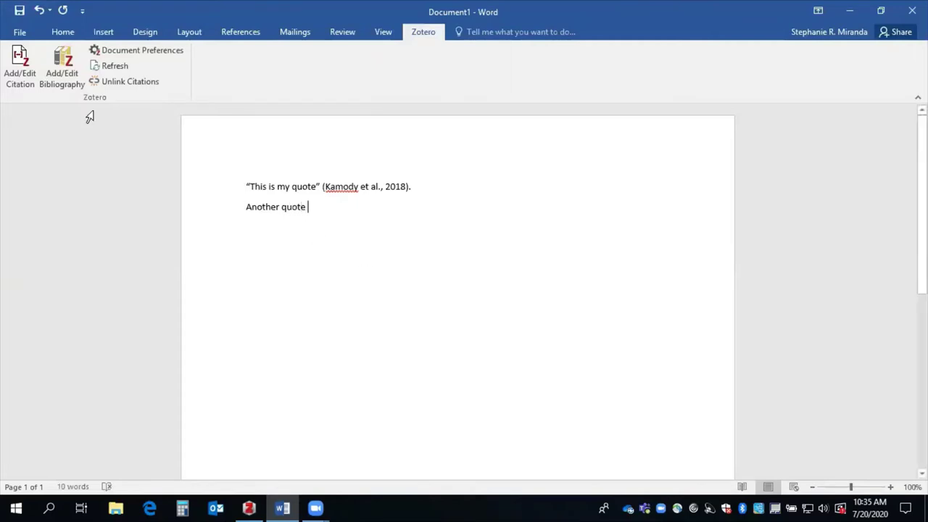
Cite McDevitt & Ormrod's 2019 book Child development and education after Another quote, adding a period and new line.
left_click(20, 69)
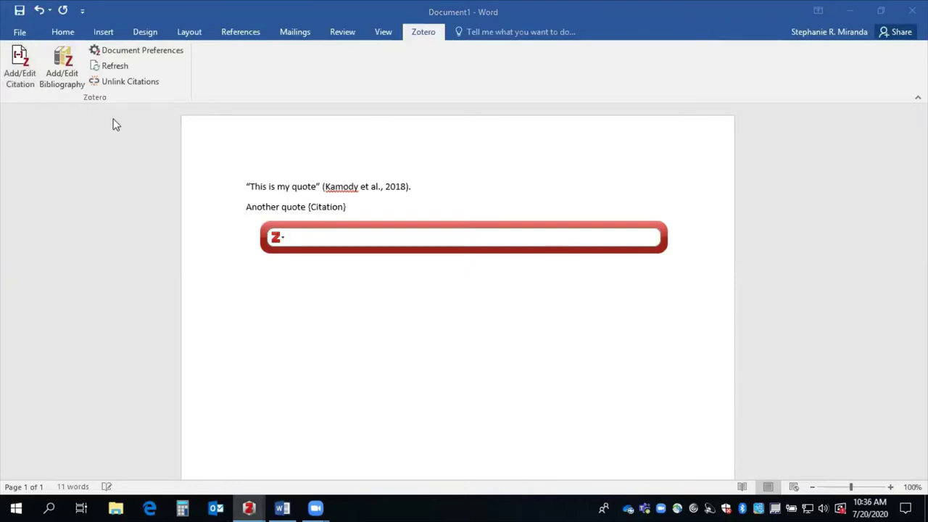
type("2019")
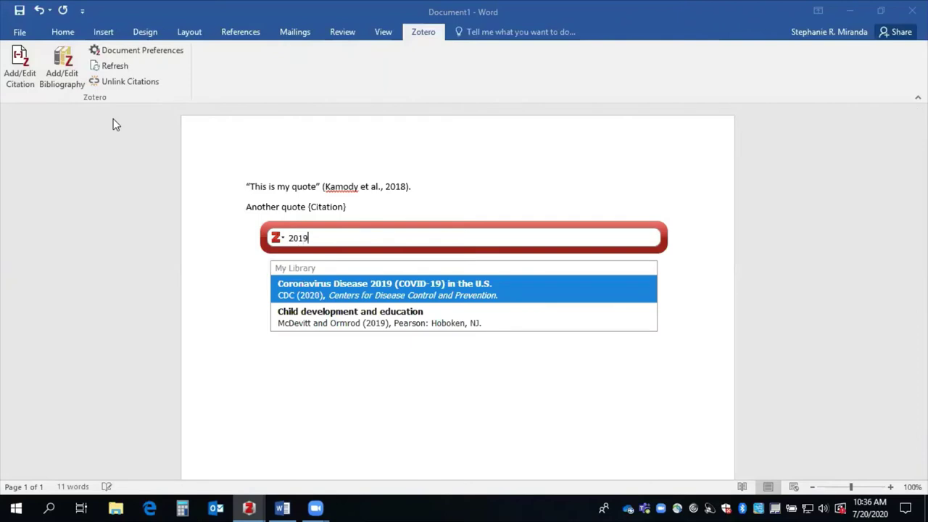
left_click(446, 324)
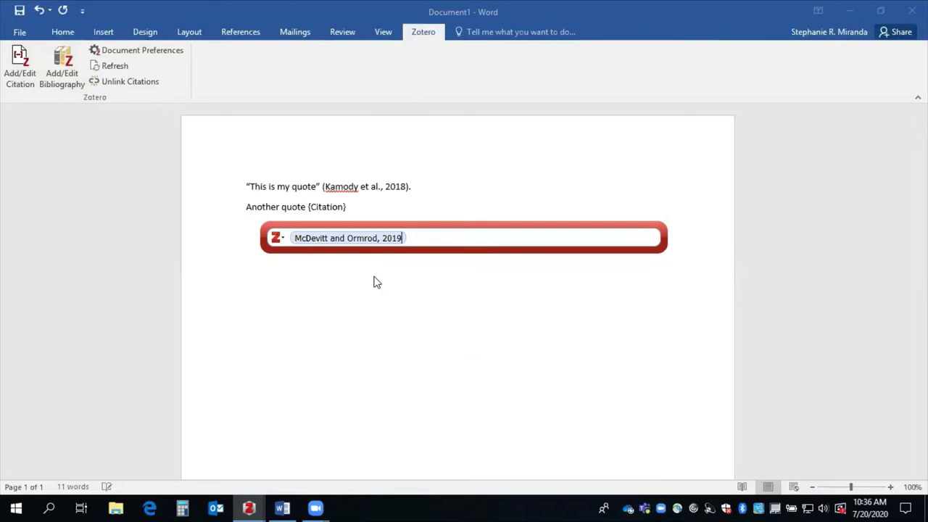
key("Return")
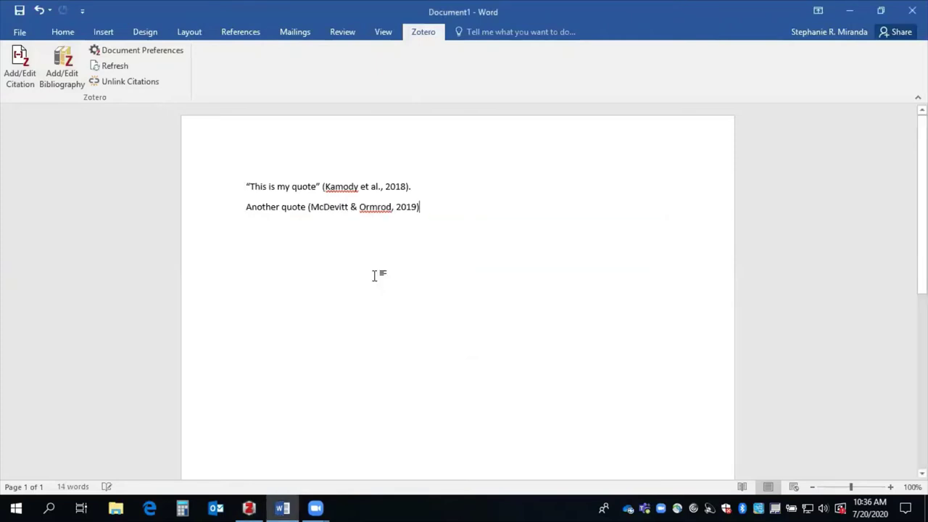
type(".")
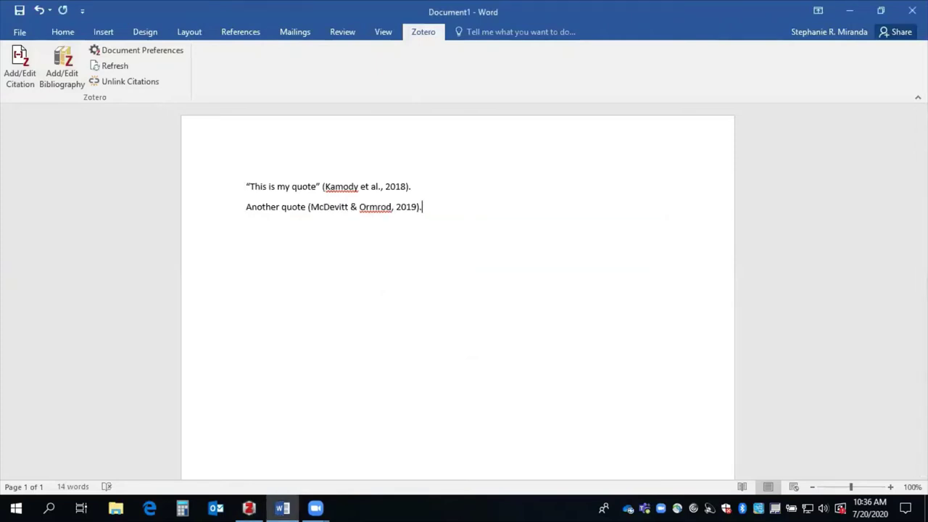
key("Return")
Type "Here is a quote" and cite the CDC COVID-19 source (CDC, 2020) after it.
type("Here is a quote")
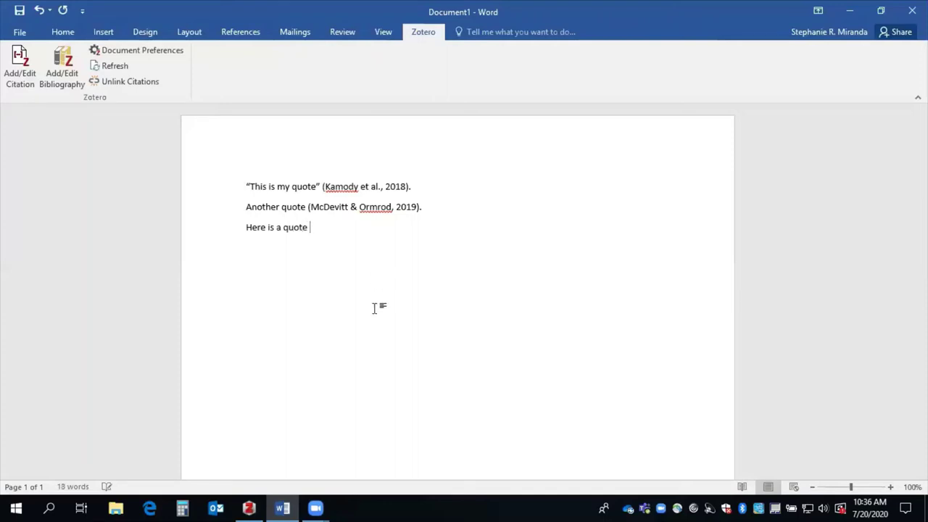
left_click(18, 61)
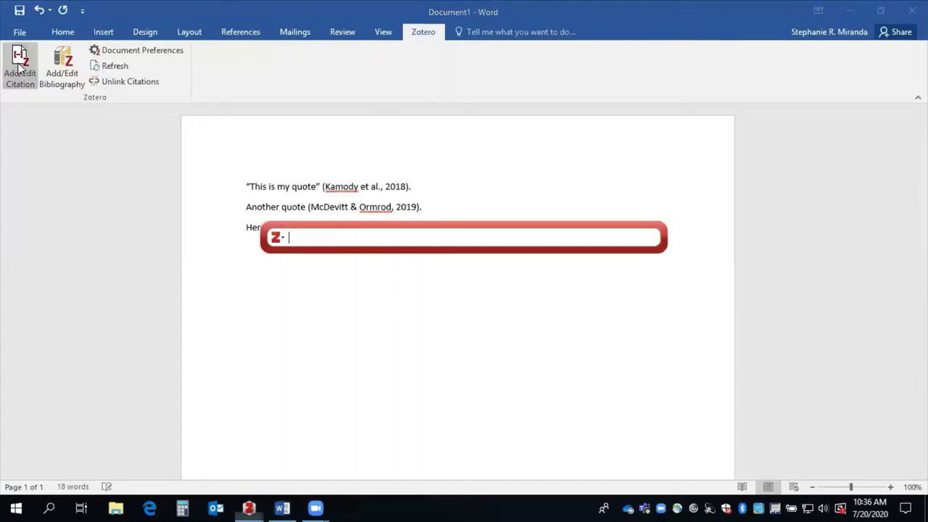
type("cdc")
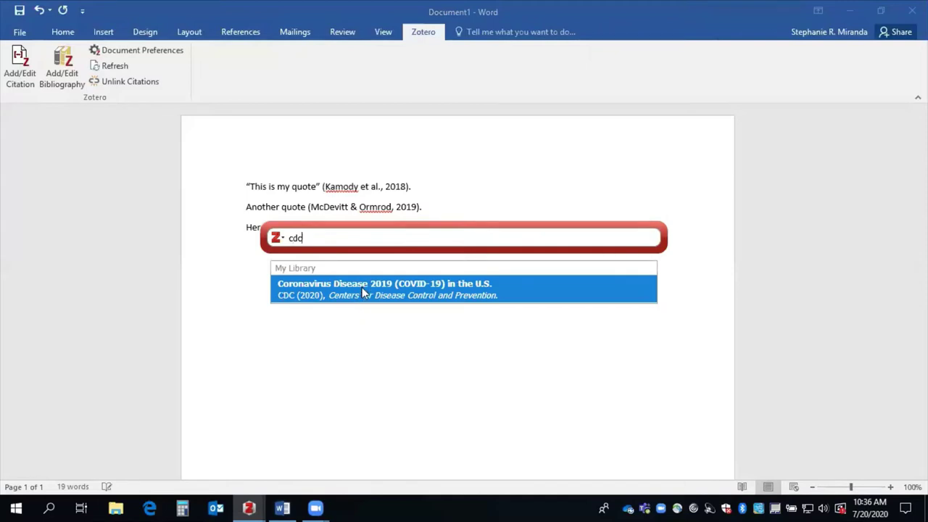
left_click(362, 288)
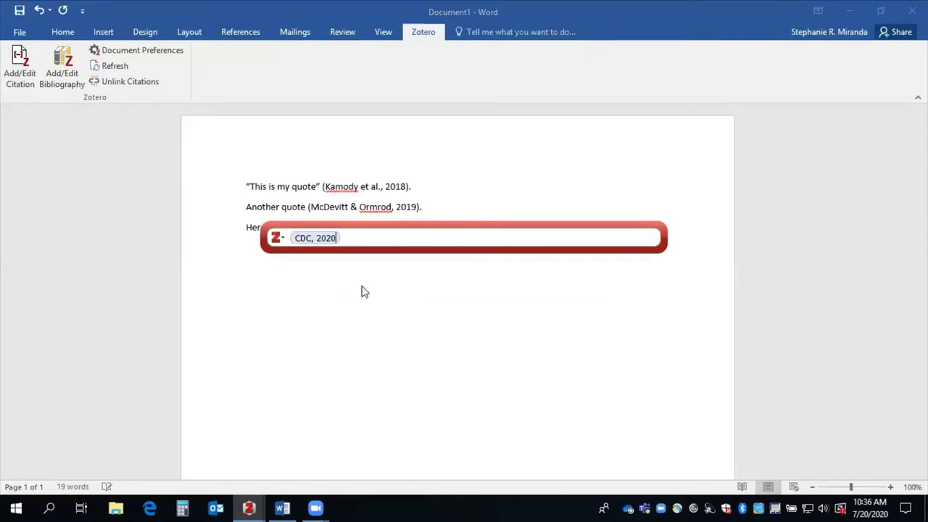
key("Return")
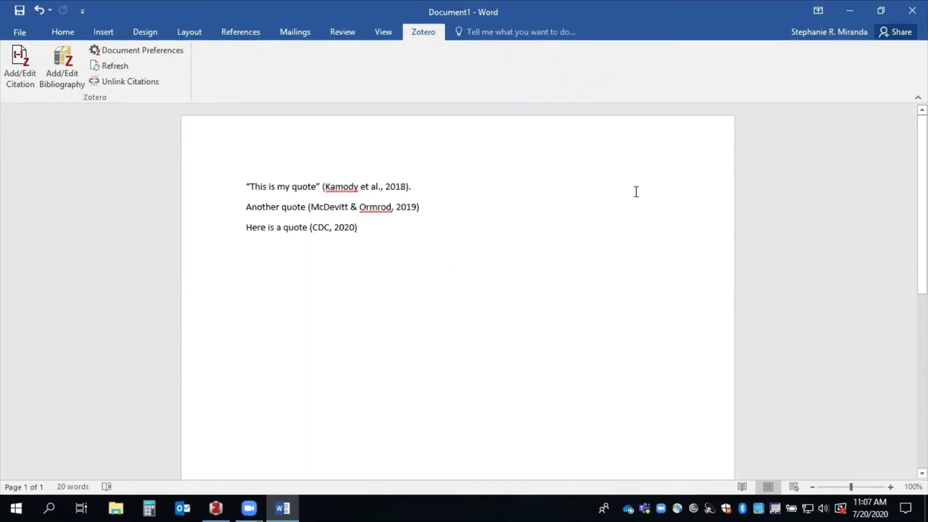
Start a new second page with a page break after the last quote.
key("Return")
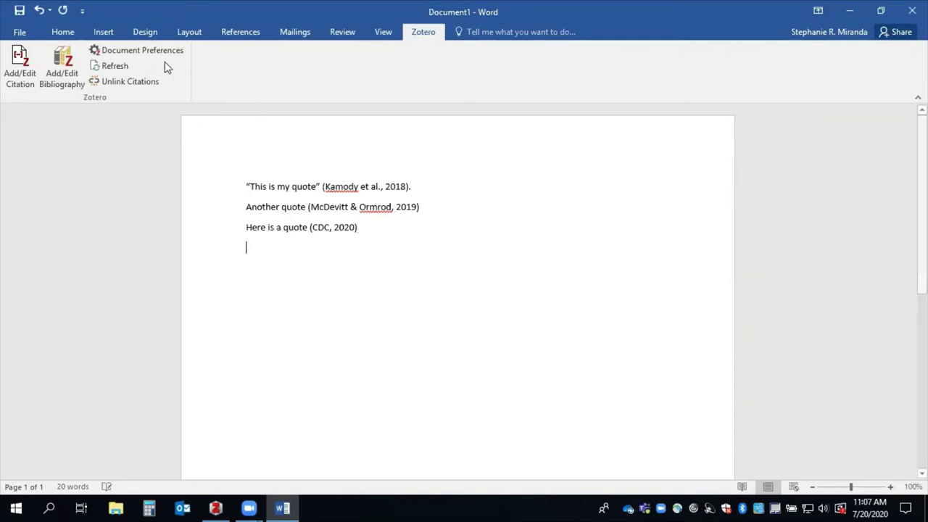
left_click(103, 33)
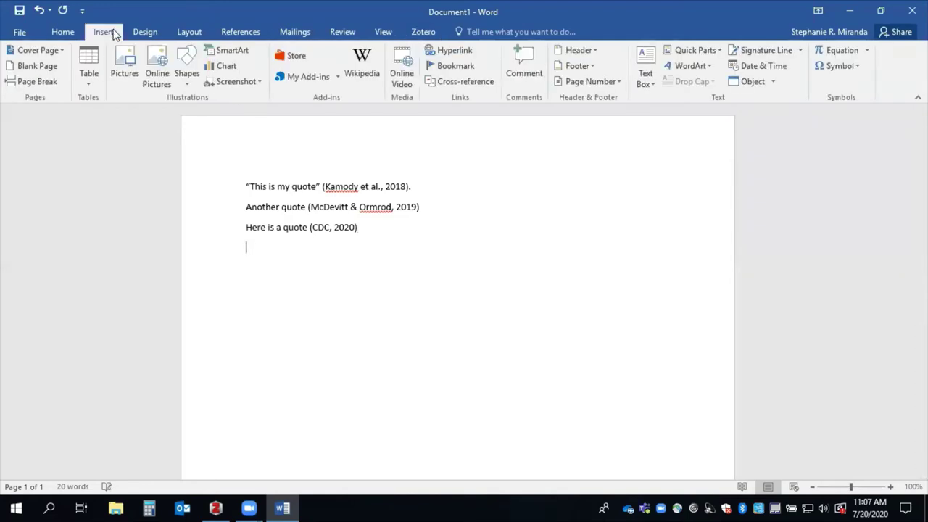
left_click(36, 81)
scroll(433, 301, "down", 3)
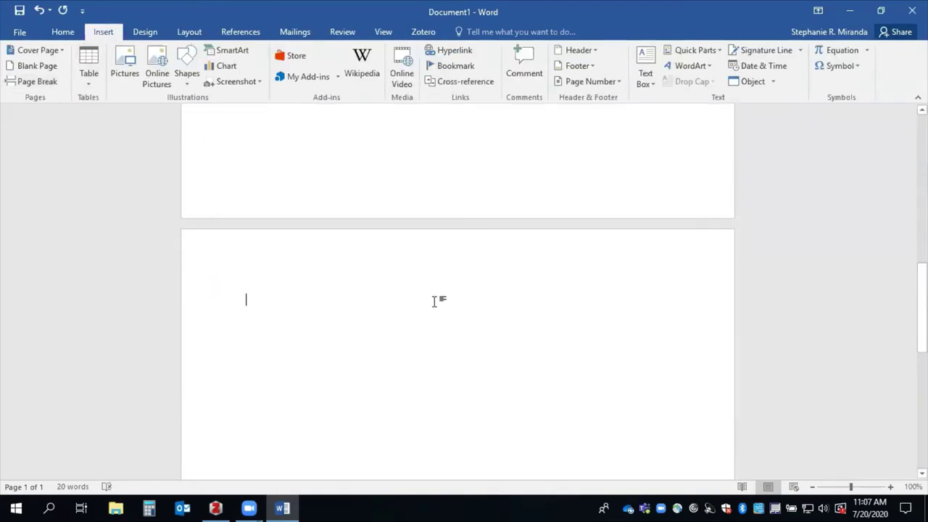
Type the heading "Bibliography" on the new page with an empty line below it.
type("Biblio")
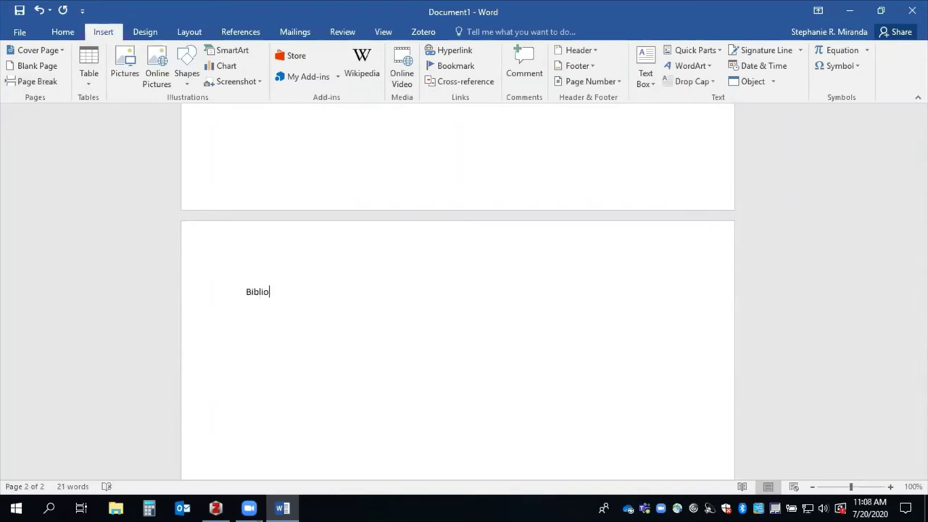
key("BackSpace")
key("BackSpace")
type("iography")
key("Return")
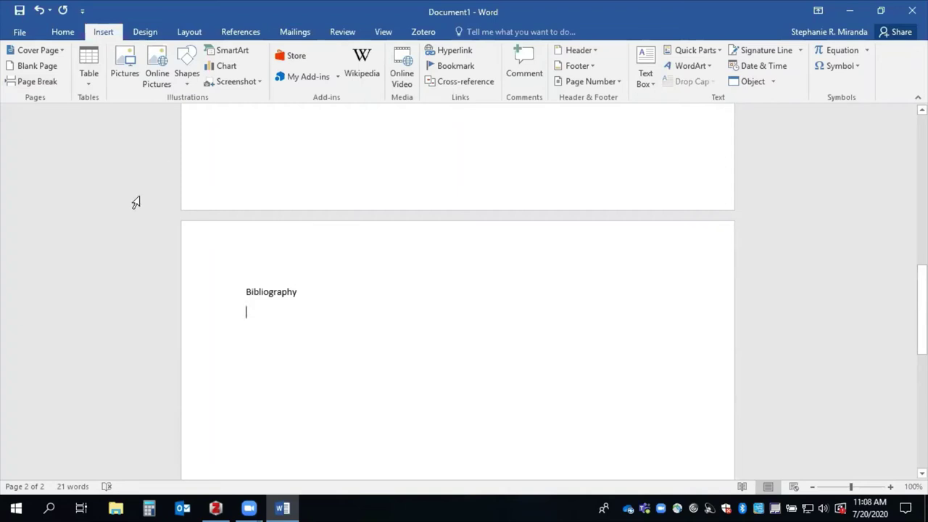
left_click(423, 32)
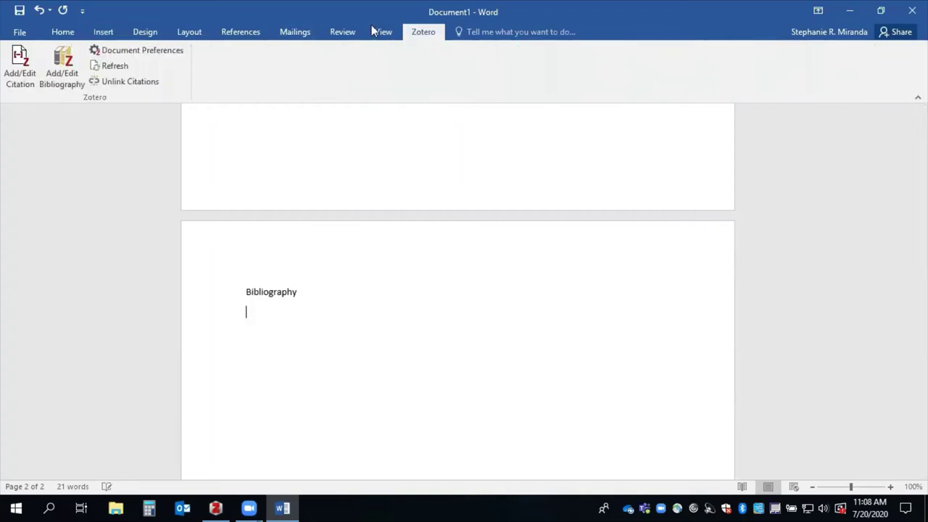
Insert the Zotero bibliography of the CDC, Kamody et al., and McDevitt & Ormrod references.
left_click(61, 76)
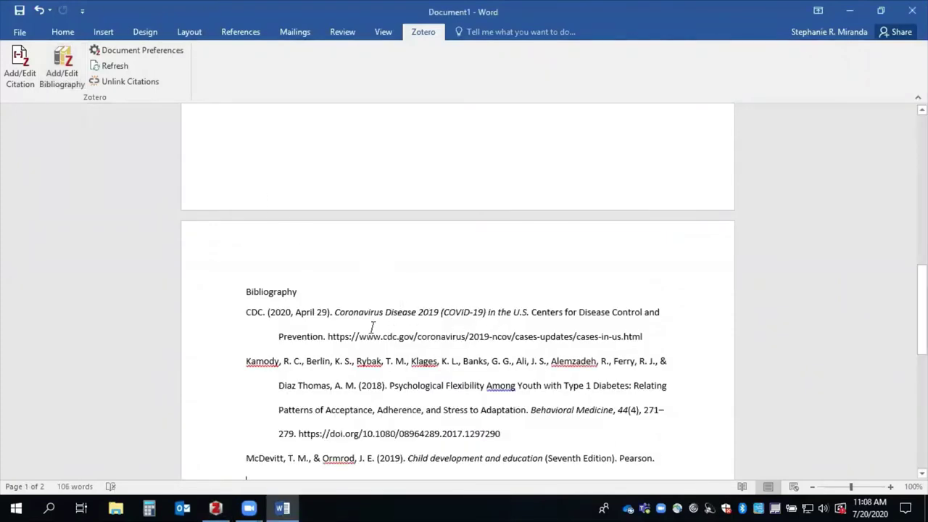
scroll(370, 328, "down", 1)
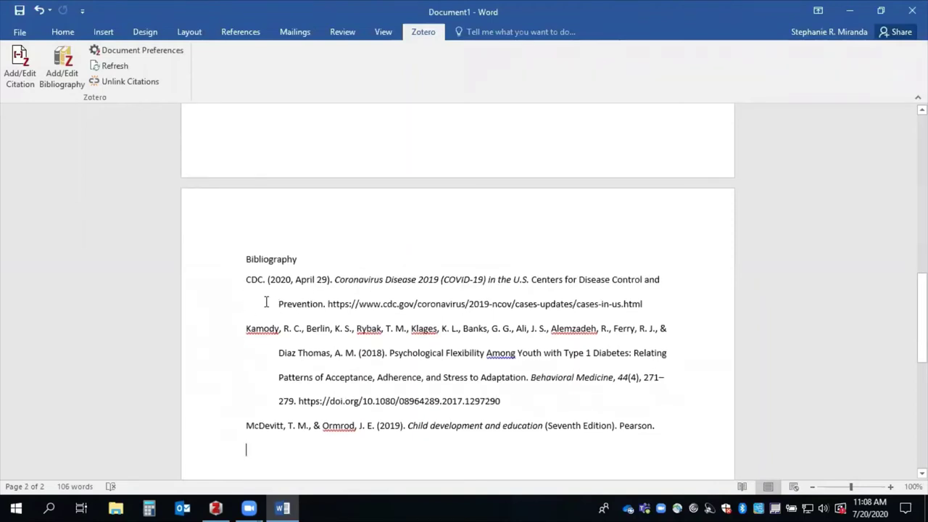
scroll(230, 390, "down", 1)
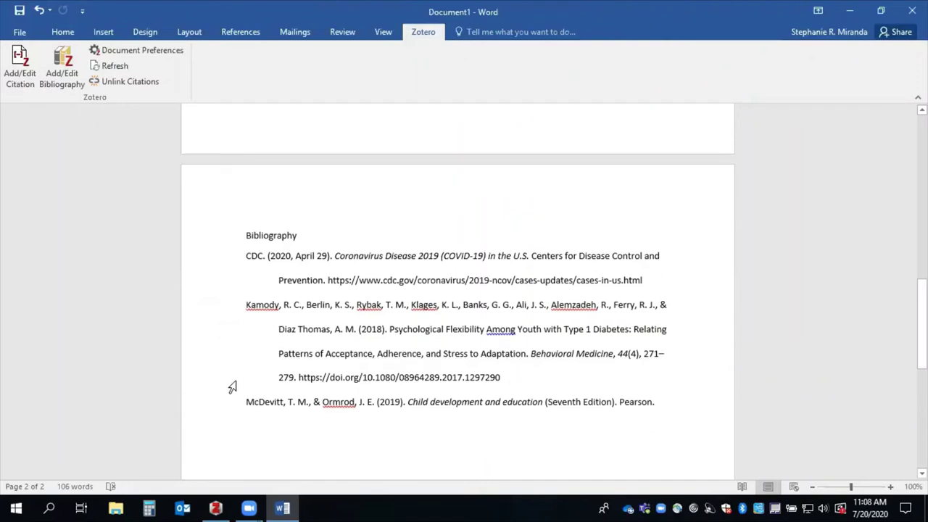
scroll(232, 387, "down", 1)
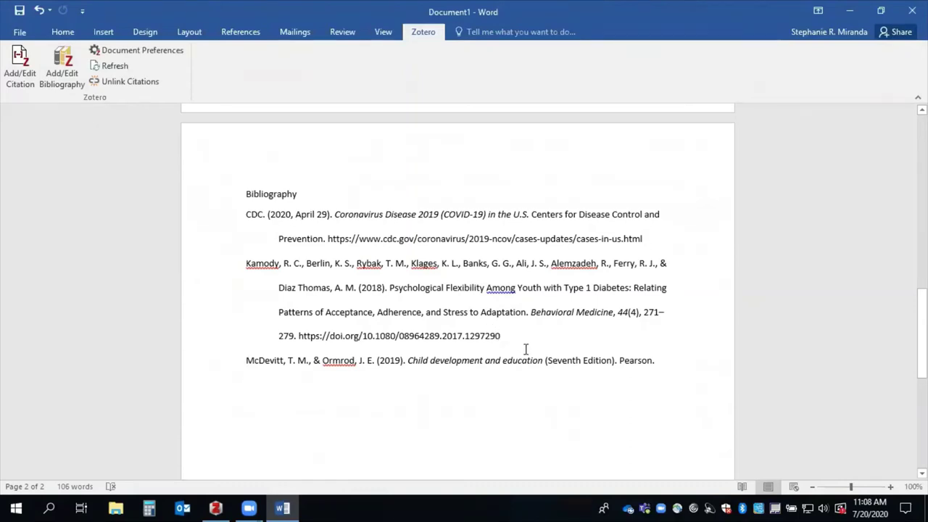
left_click(447, 288)
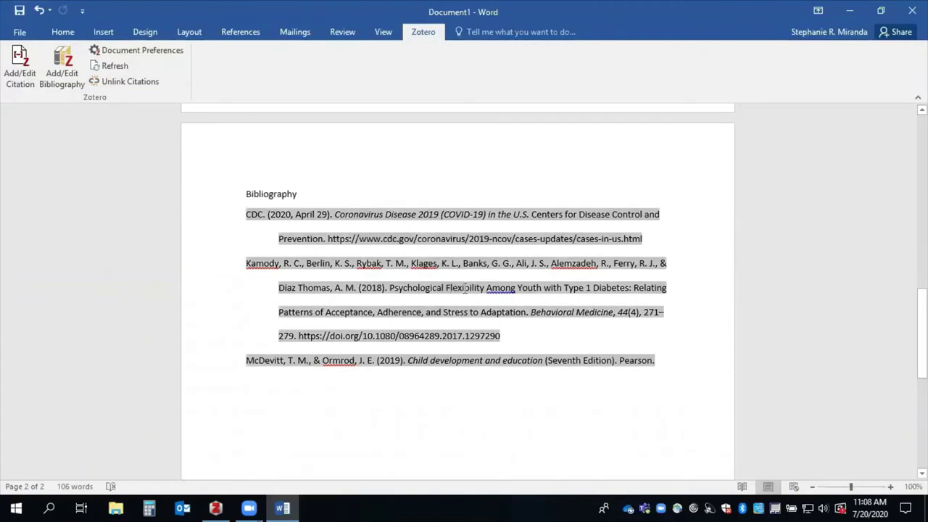
key("BackSpace")
type("f")
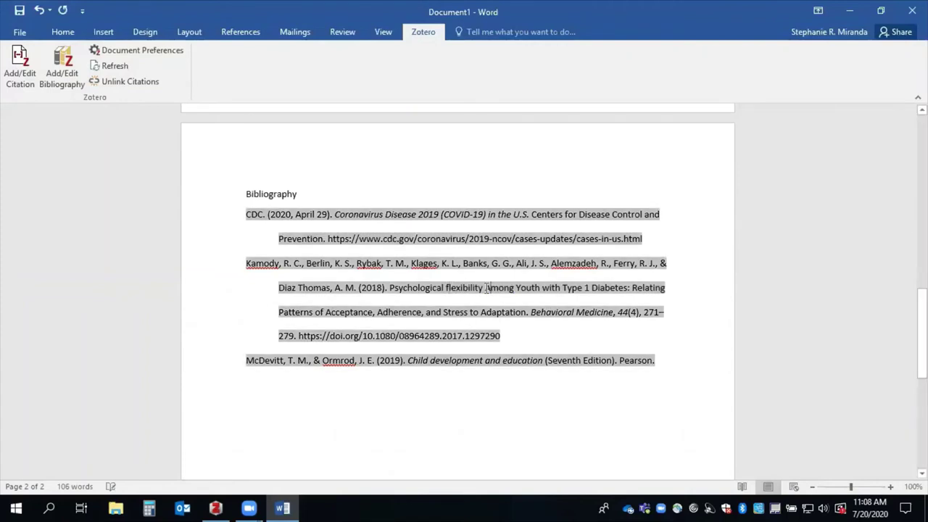
left_click(486, 288)
key("Delete")
type("a")
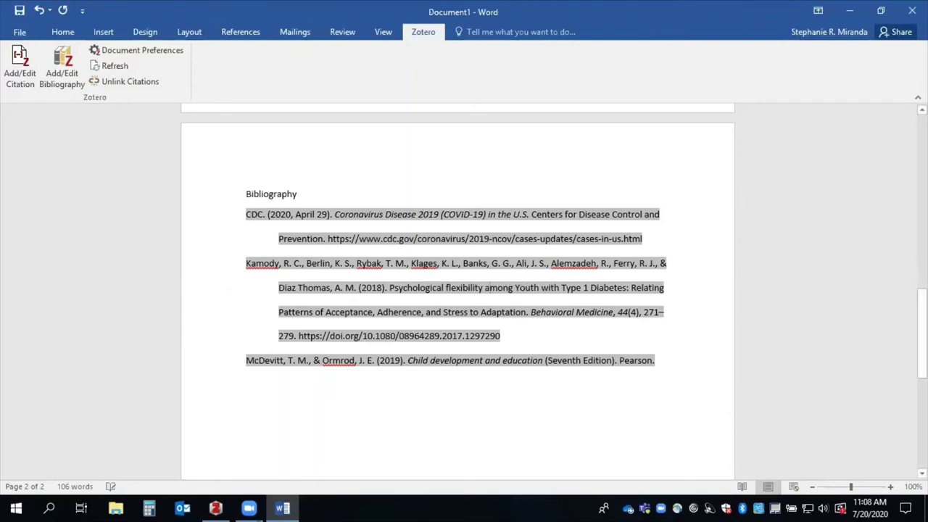
left_click(516, 288)
key("Delete")
type("y")
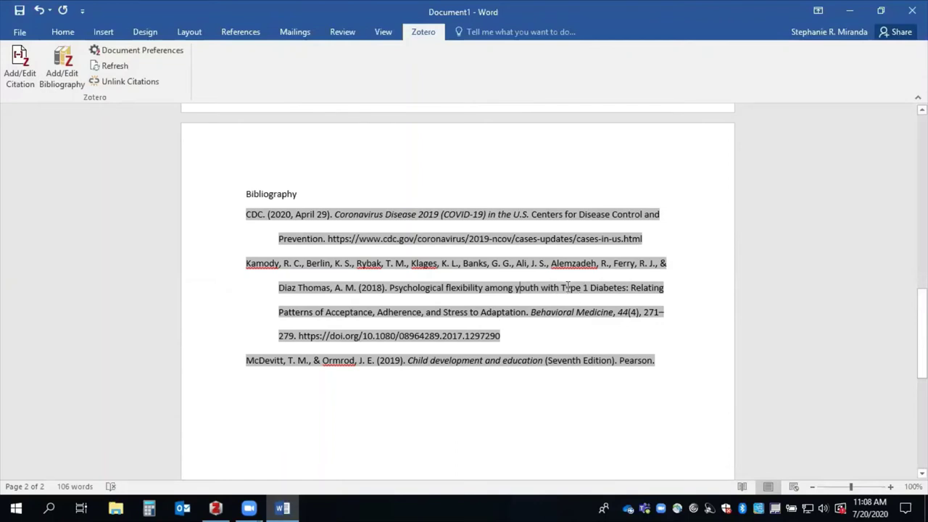
left_click(568, 288)
key("BackSpace")
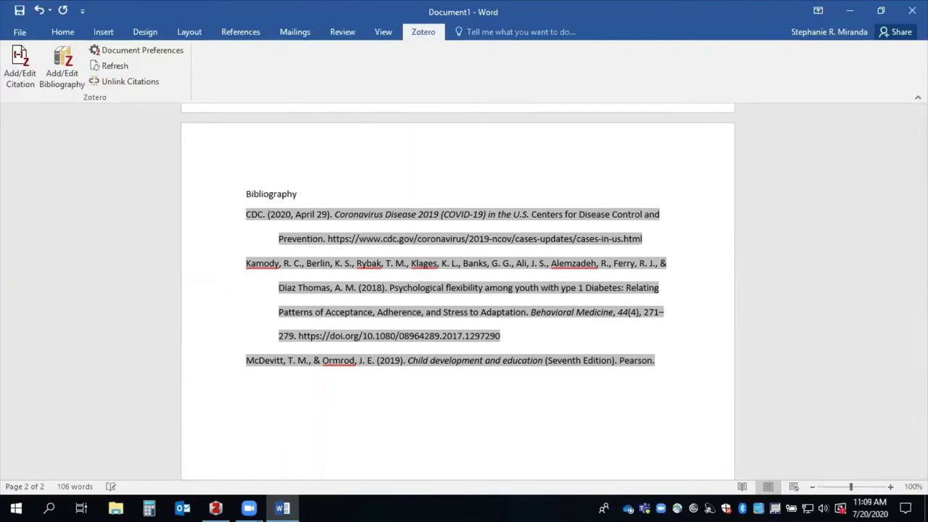
type("t")
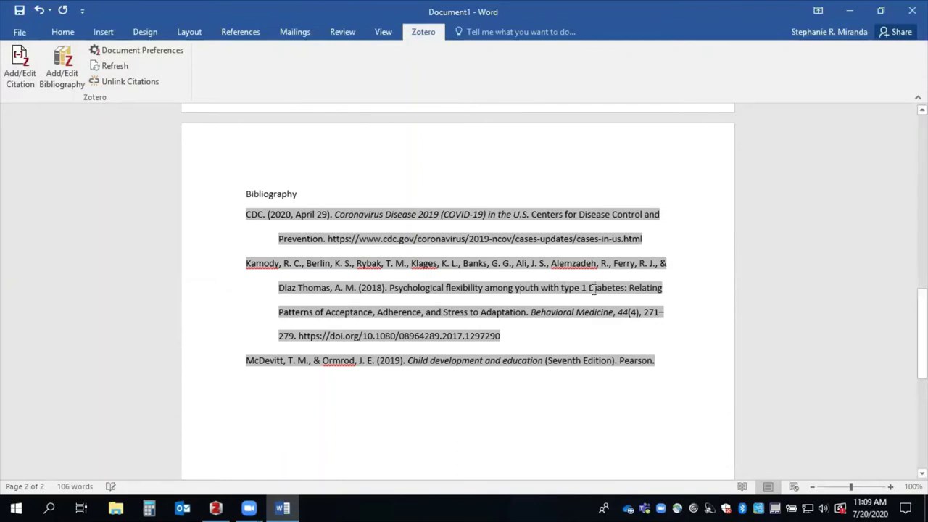
left_click(596, 288)
key("BackSpace")
type("d")
left_click(283, 312)
key("BackSpace")
type("p")
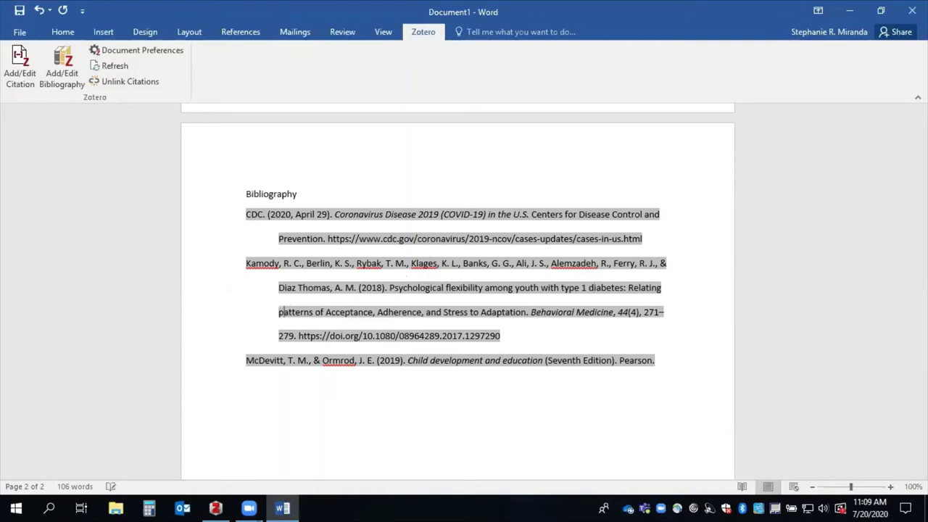
left_click(330, 312)
key("BackSpace")
type("a")
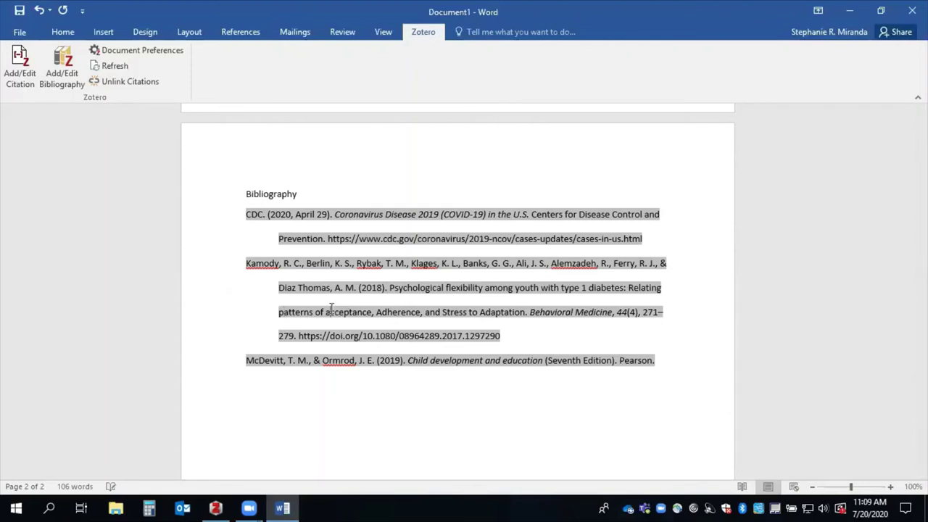
left_click(383, 311)
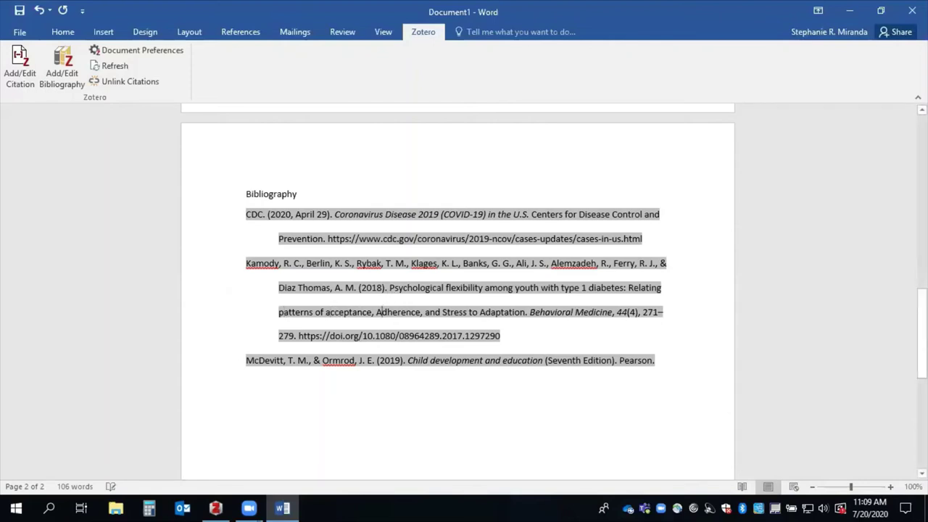
key("BackSpace")
type("a")
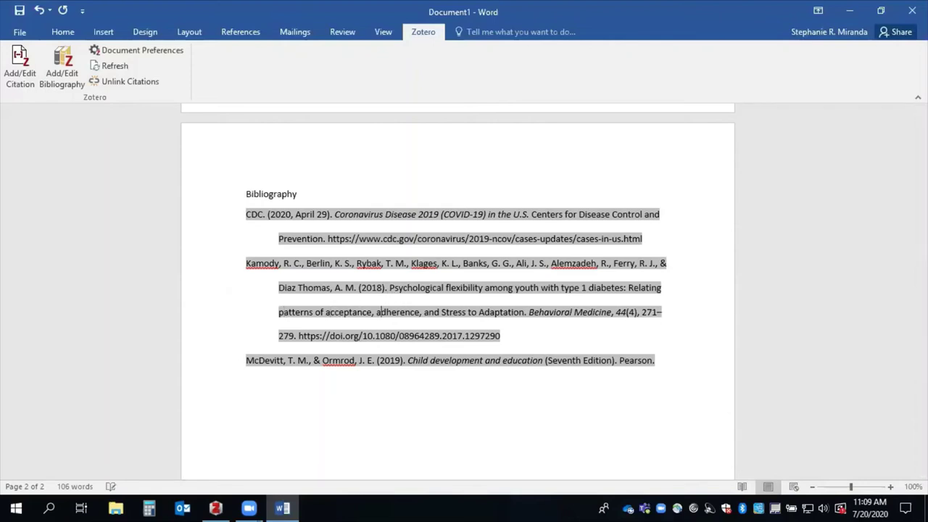
left_click(445, 324)
key("BackSpace")
type("s")
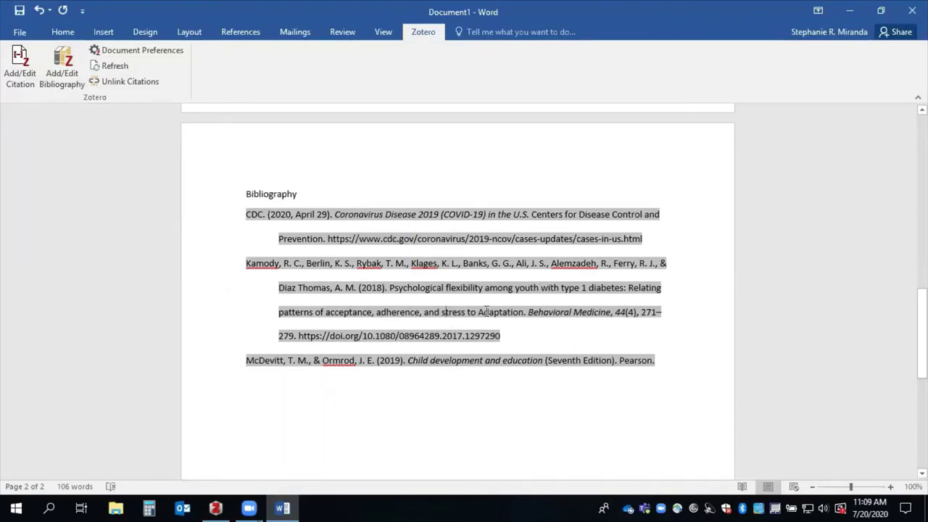
left_click(484, 313)
key("BackSpace")
type("a")
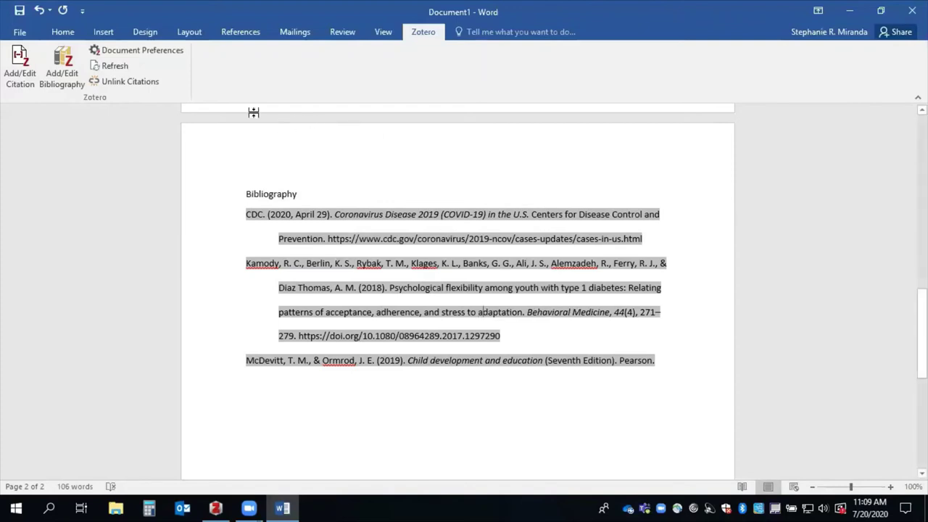
left_click(130, 66)
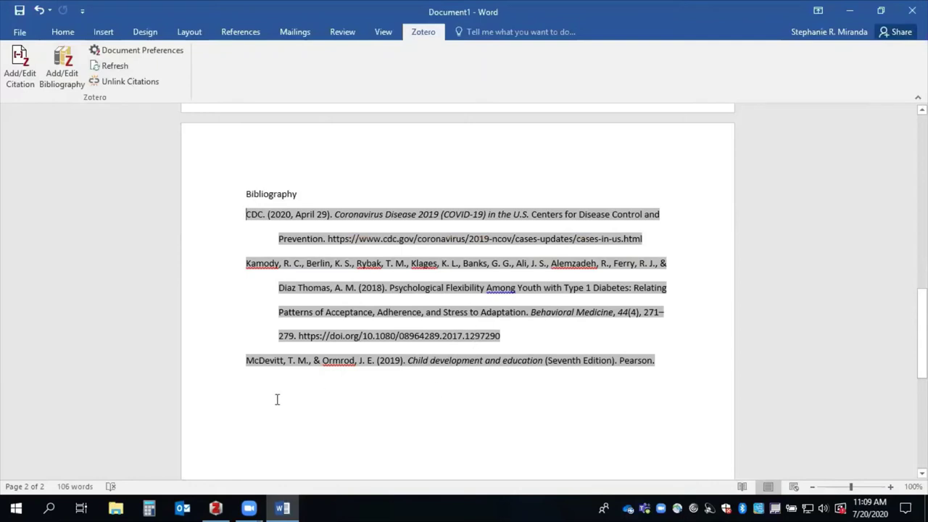
Convert the Kamody et al. article title to sentence case in Zotero.
left_click(216, 508)
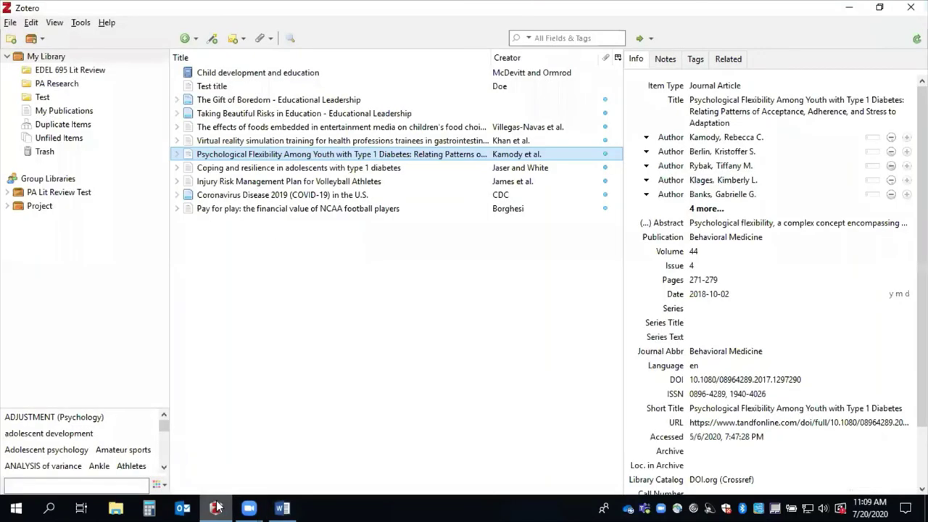
left_click(721, 105)
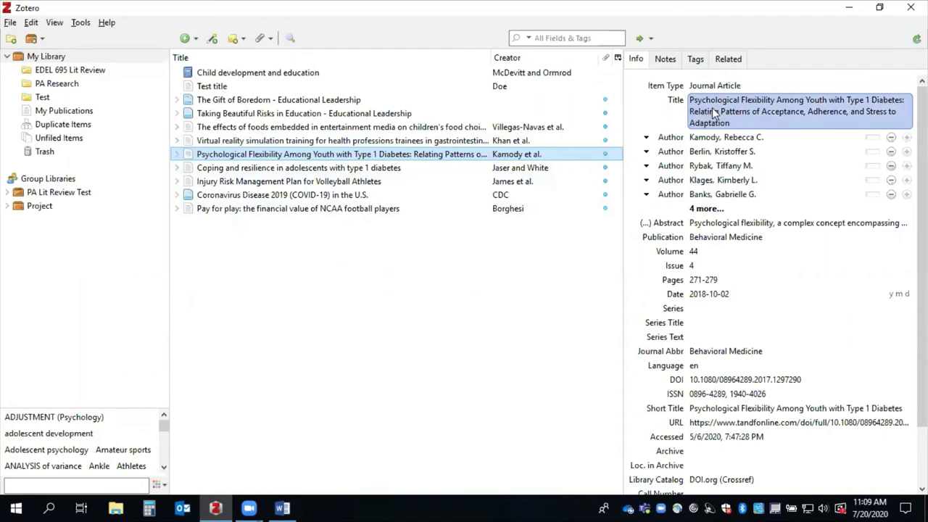
right_click(712, 108)
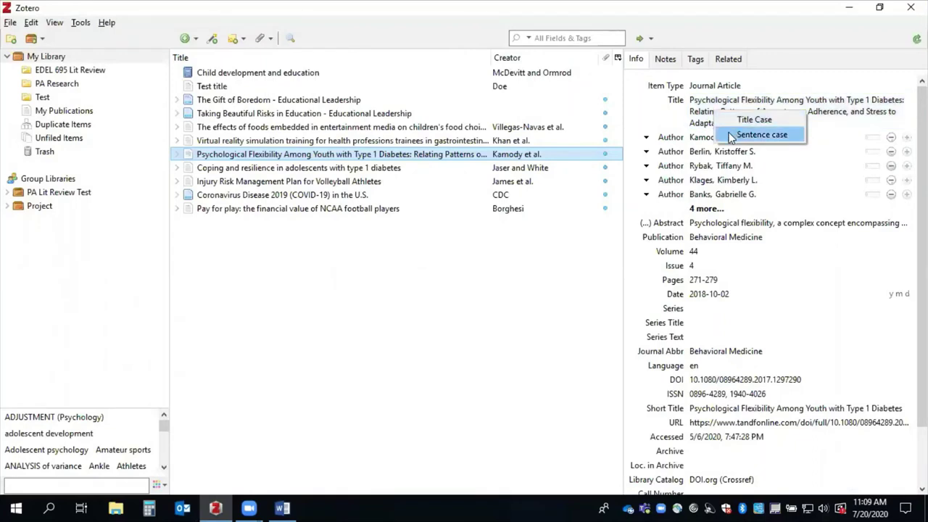
left_click(761, 135)
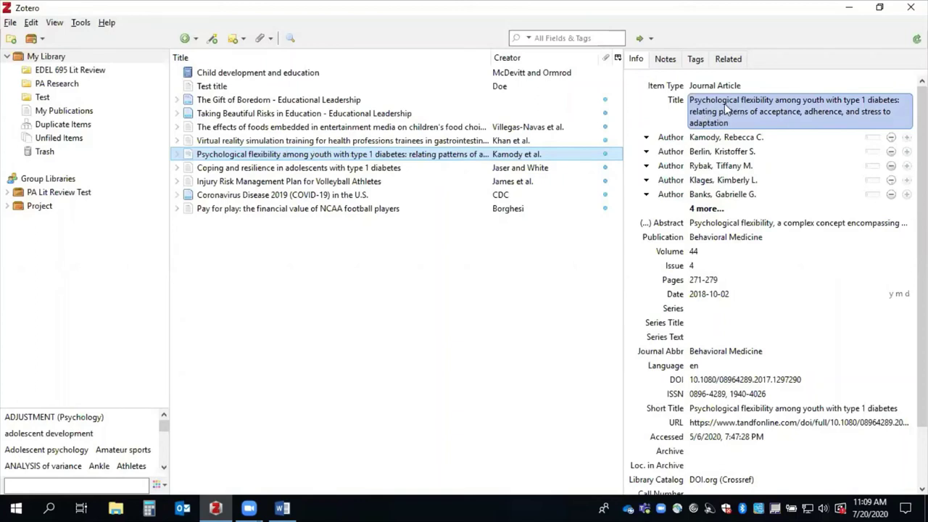
Capitalize "Relating" after the colon in the title and save it.
left_click(694, 114)
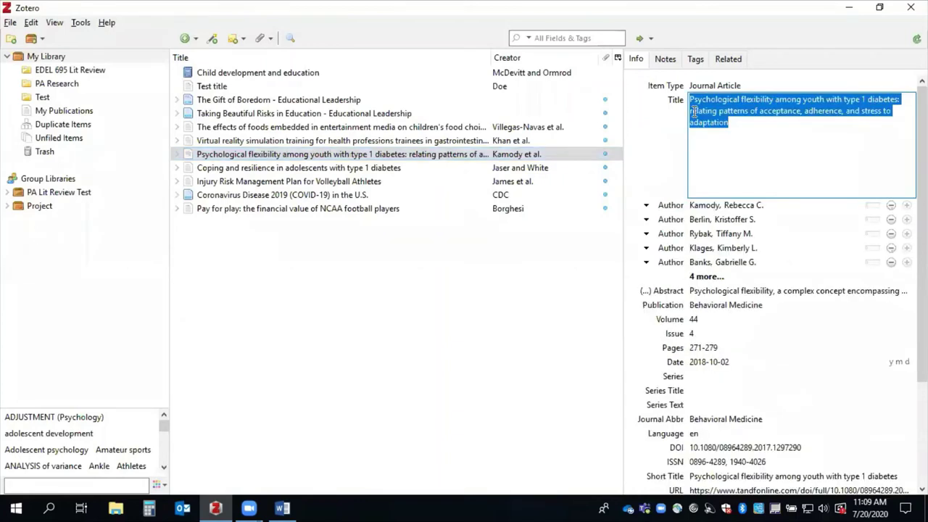
double_click(695, 111)
left_click(694, 111)
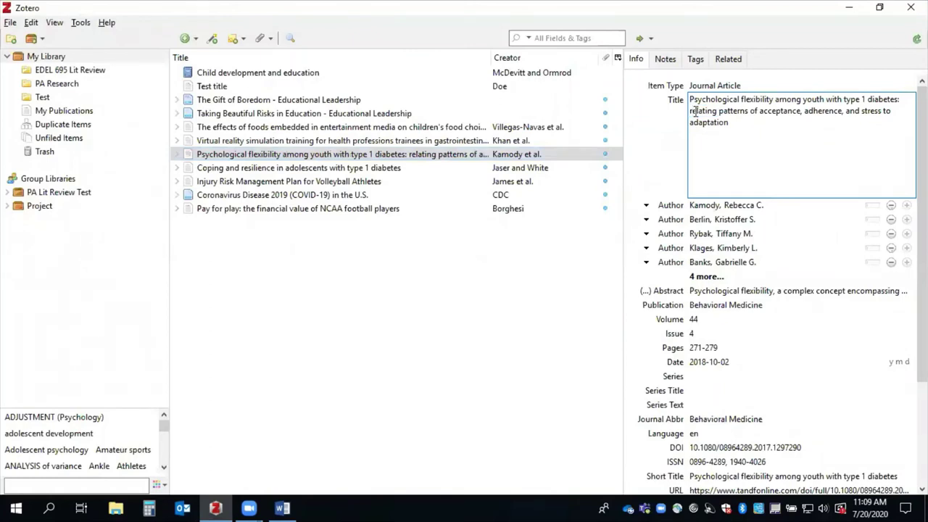
key("BackSpace")
type("R")
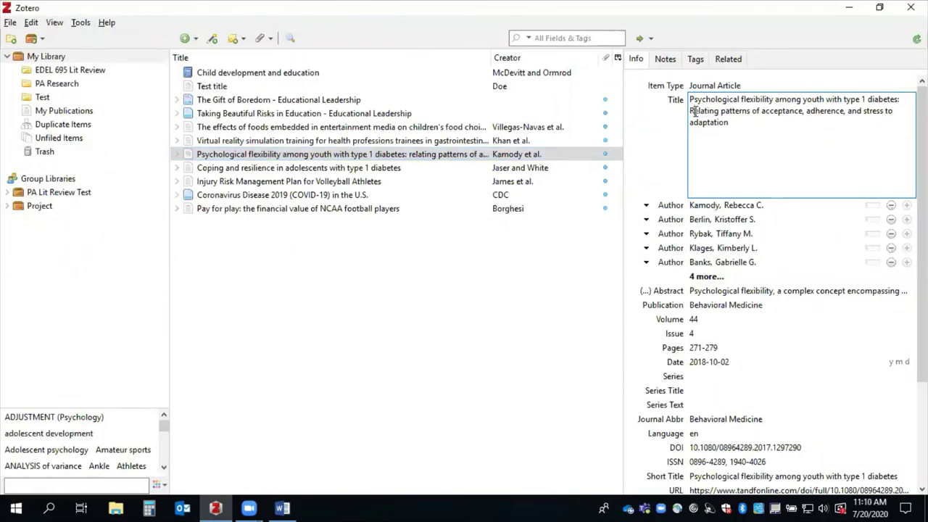
left_click(735, 124)
left_click(641, 173)
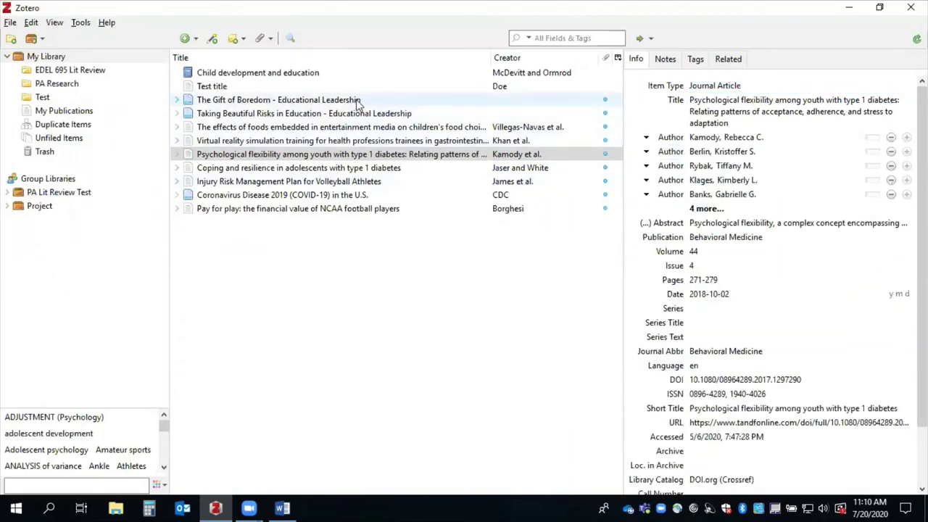
Make the CDC web page's author the single-field name CDC.
left_click(319, 197)
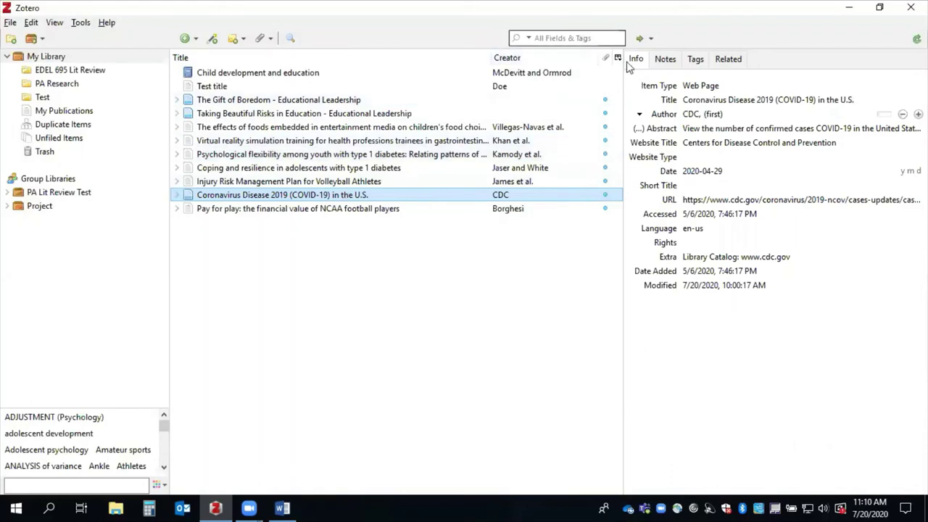
left_click(688, 116)
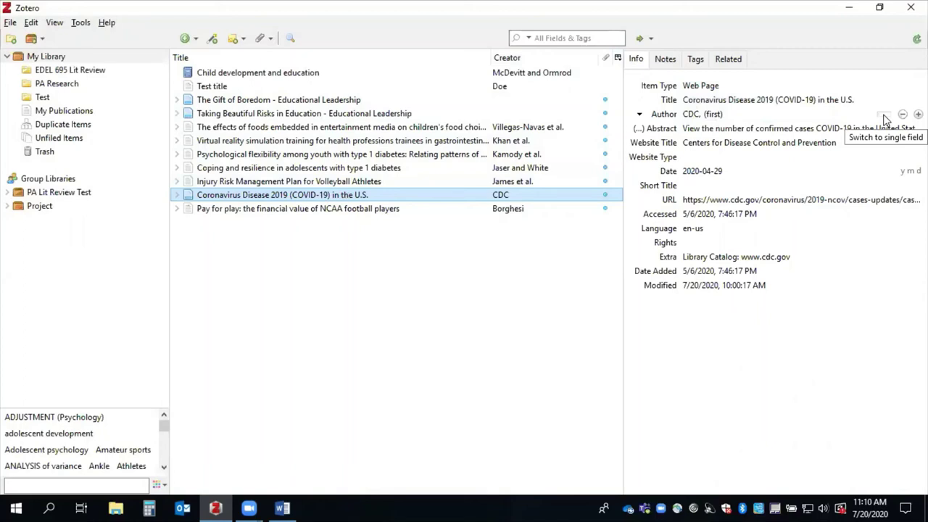
left_click(884, 118)
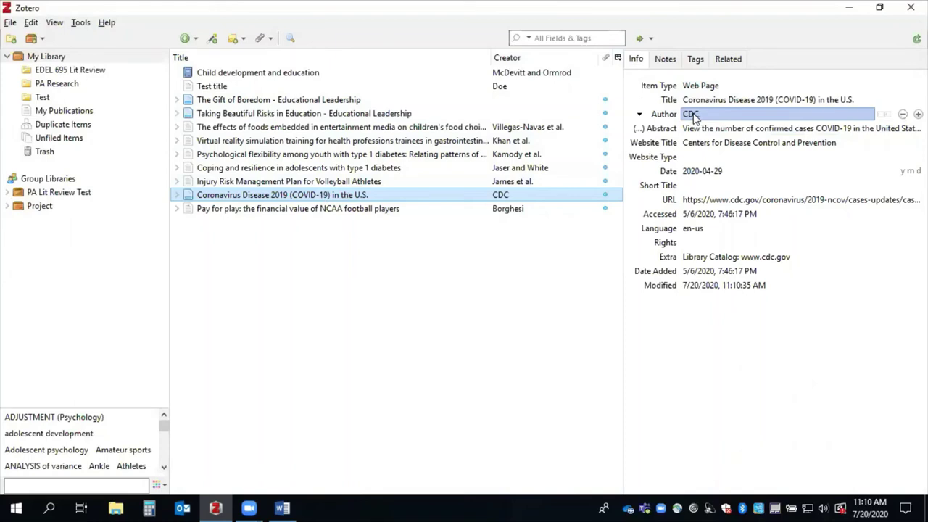
left_click(829, 97)
left_click(883, 117)
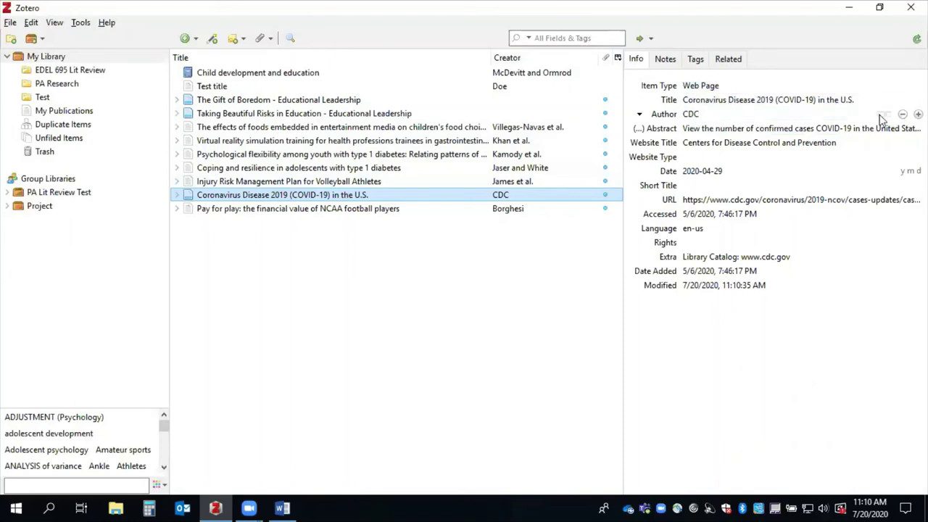
left_click(883, 118)
left_click(745, 129)
left_click(744, 114)
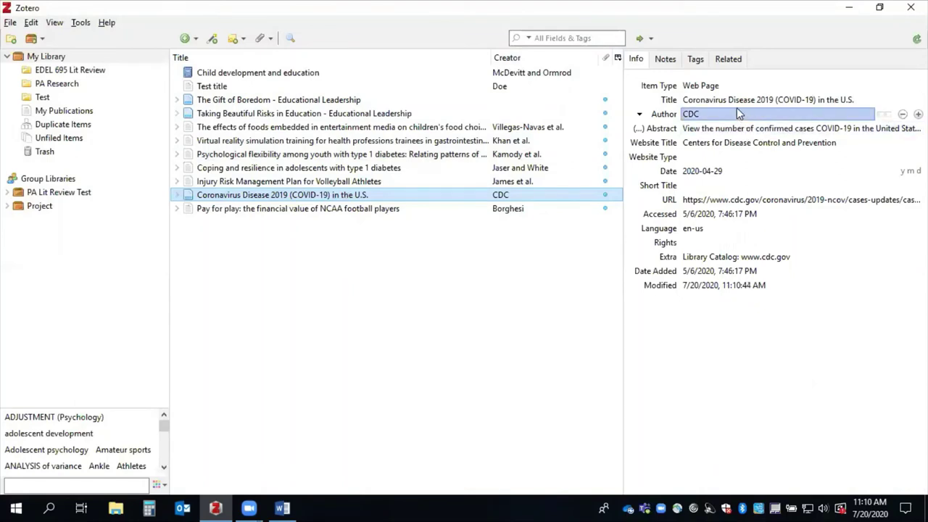
Convert the coronavirus web page title to sentence case.
left_click(731, 101)
left_click(721, 124)
left_click(754, 102)
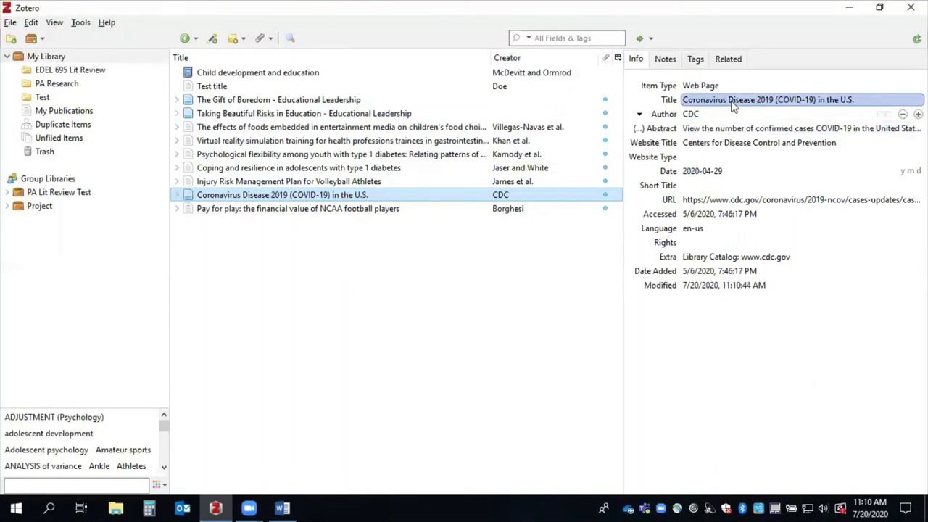
right_click(732, 105)
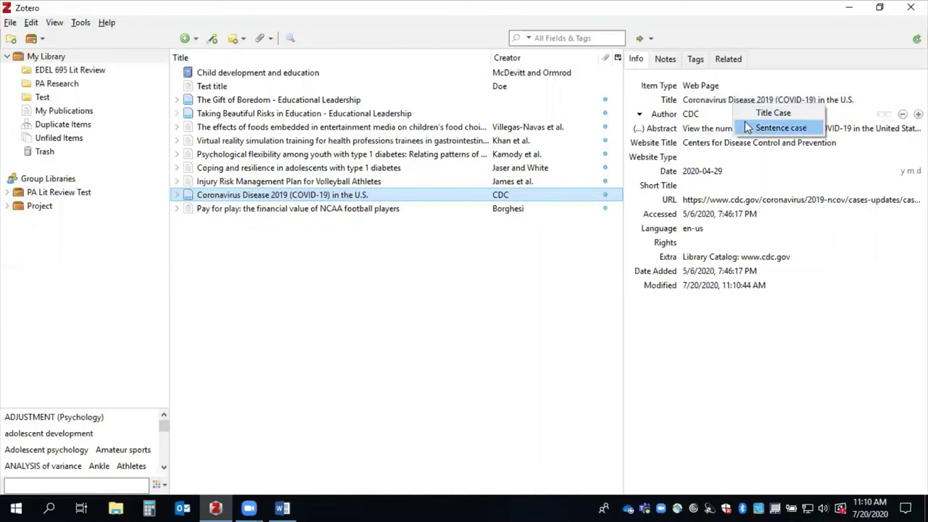
left_click(780, 128)
Correct the title's ending "u.s." to "U.S." and save it.
left_click(828, 100)
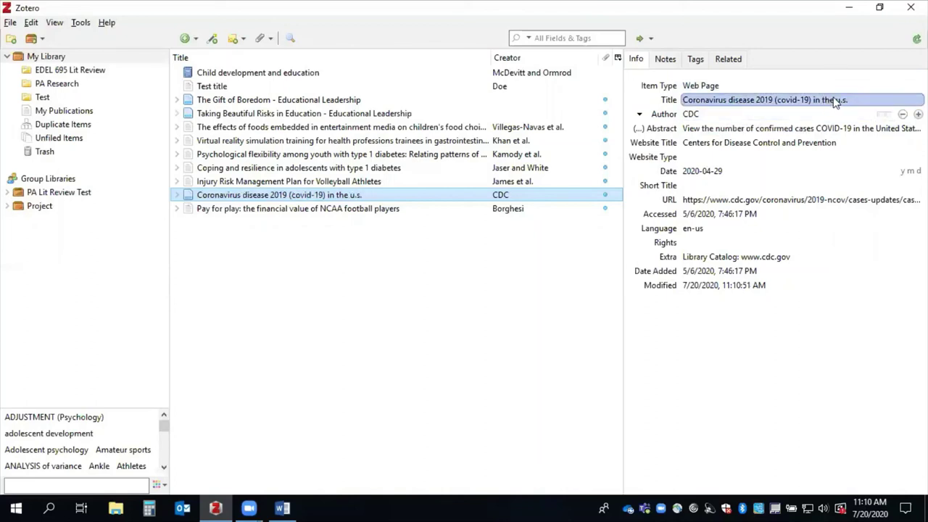
double_click(836, 102)
left_click(847, 100)
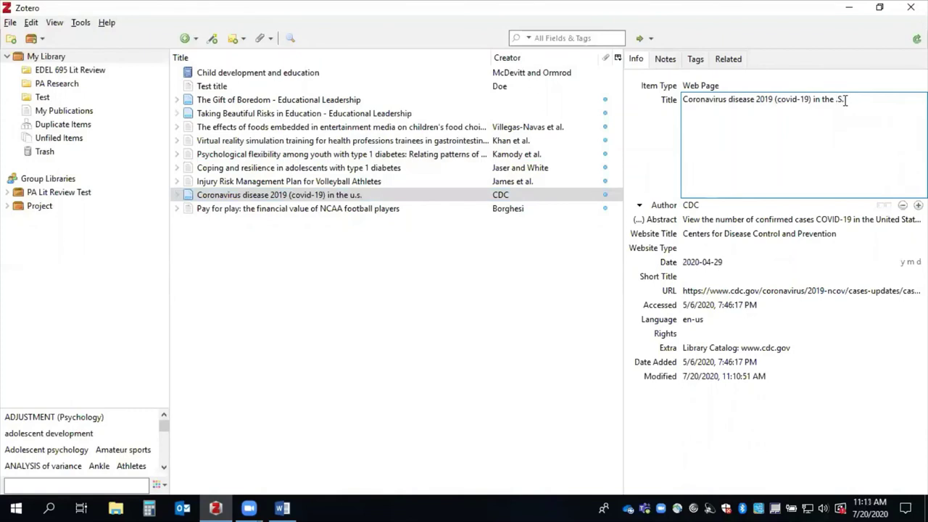
type("U.S.")
left_click(555, 318)
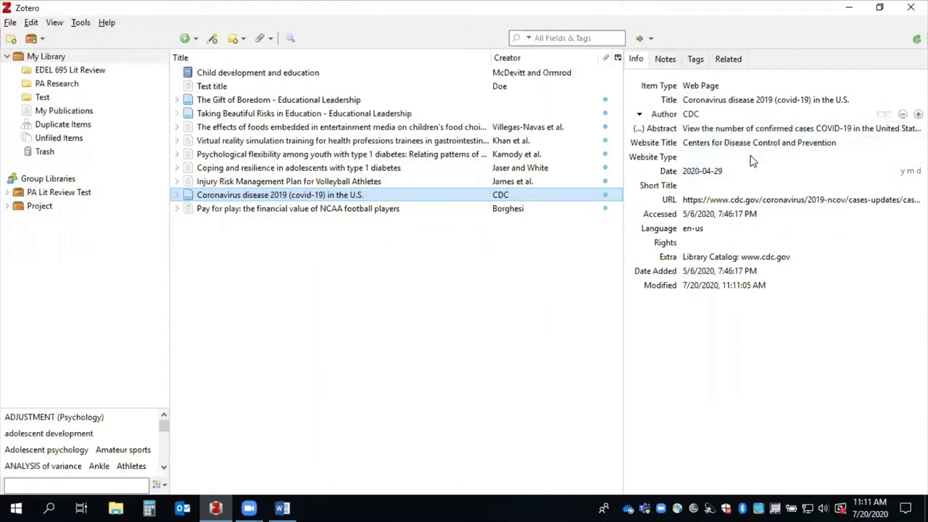
left_click(282, 507)
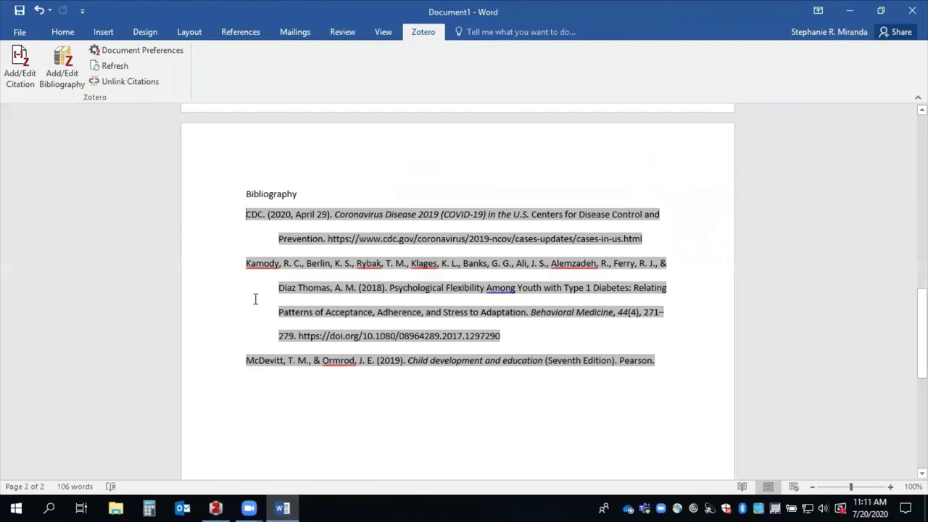
Refresh the Zotero citations in Word so the bibliography shows the sentence-case titles.
left_click(128, 68)
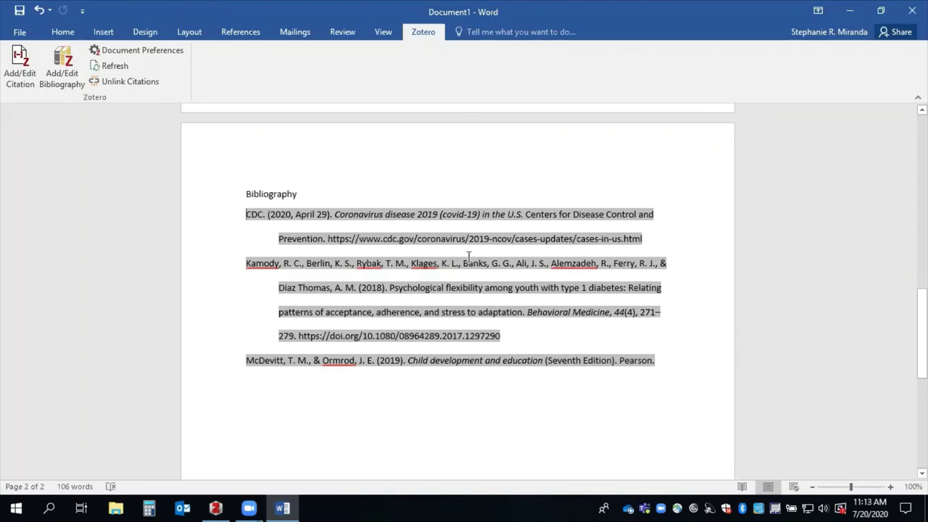
Change the document's Zotero citation style to Modern Language Association 8th edition and check the reformatted citations.
left_click(169, 53)
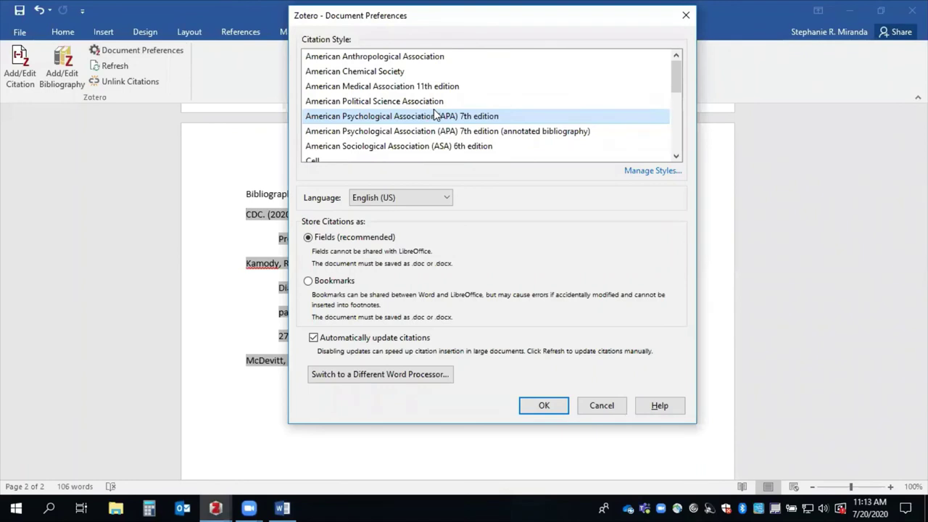
scroll(435, 112, "down", 4)
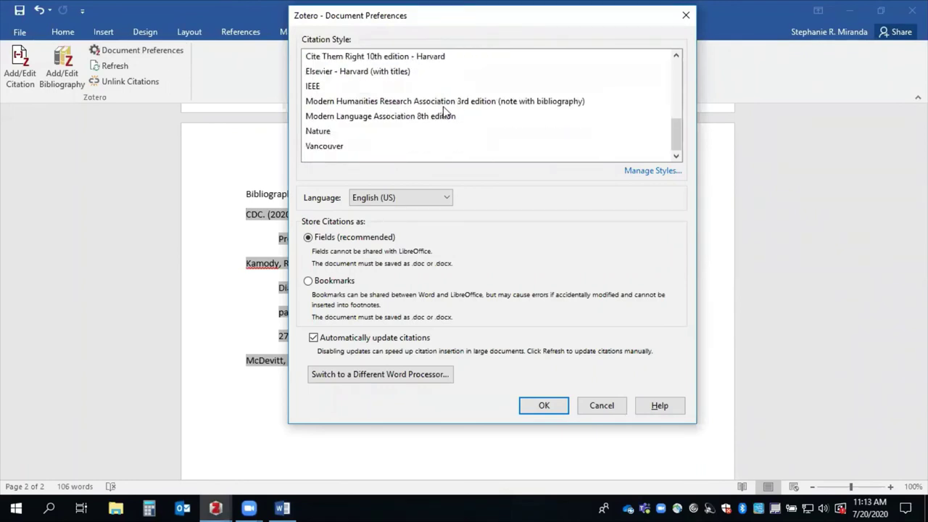
left_click(435, 118)
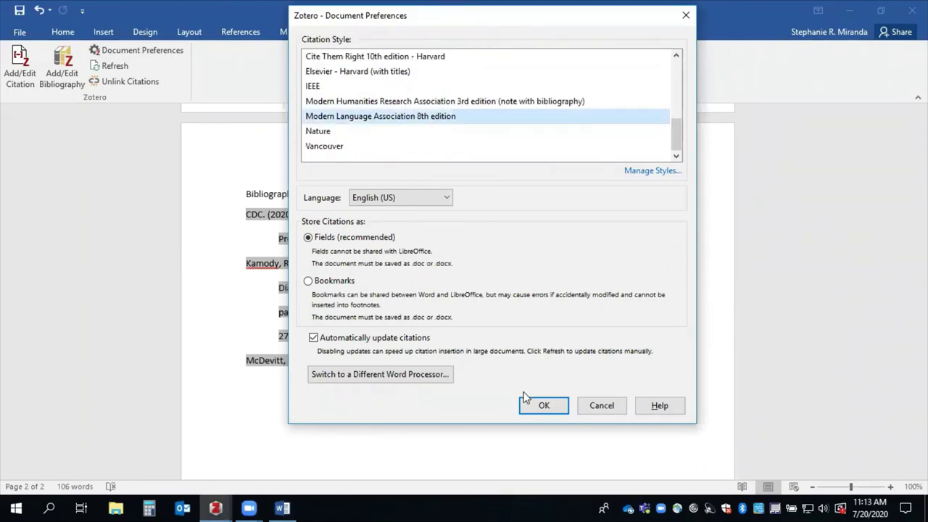
left_click(541, 405)
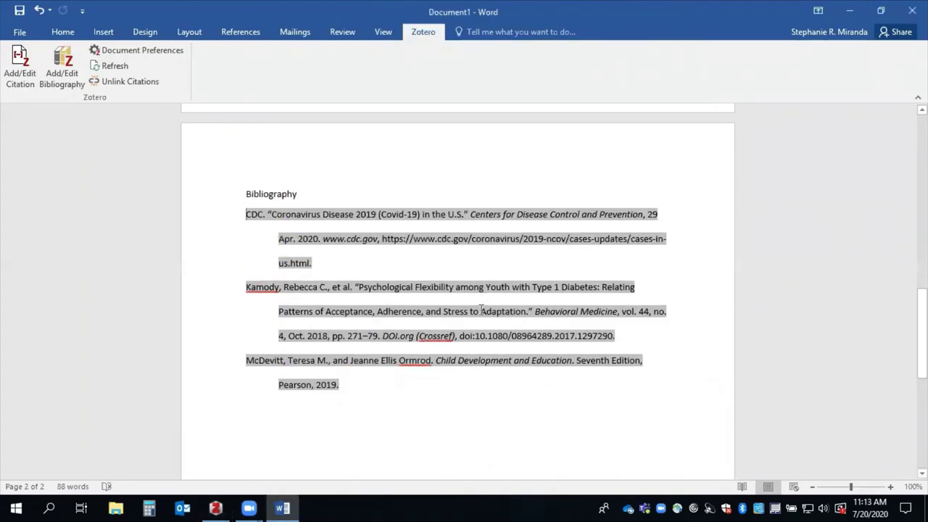
scroll(475, 317, "up", 8)
scroll(472, 316, "up", 10)
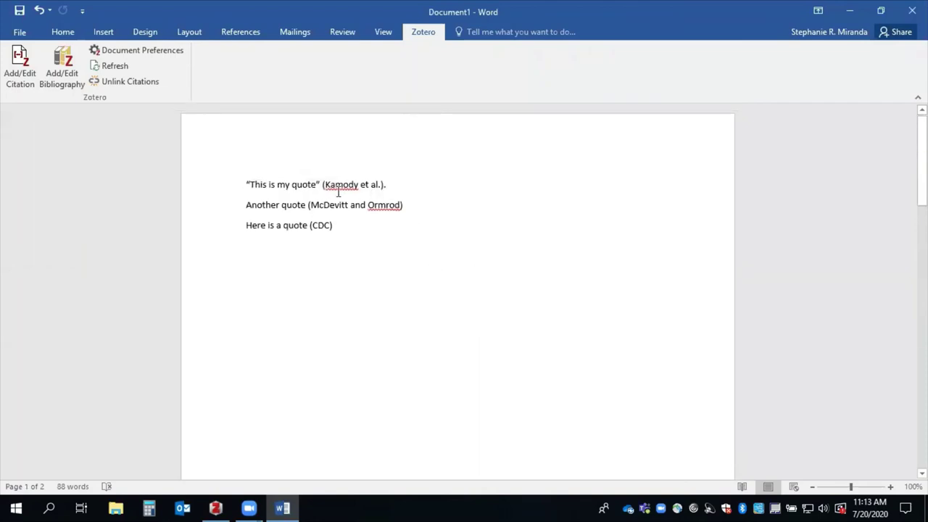
scroll(348, 190, "down", 15)
scroll(377, 187, "down", 3)
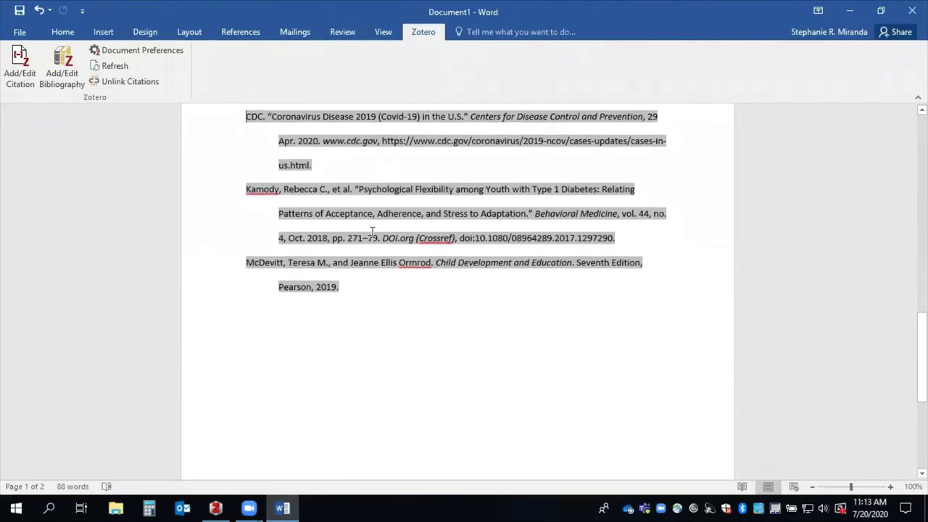